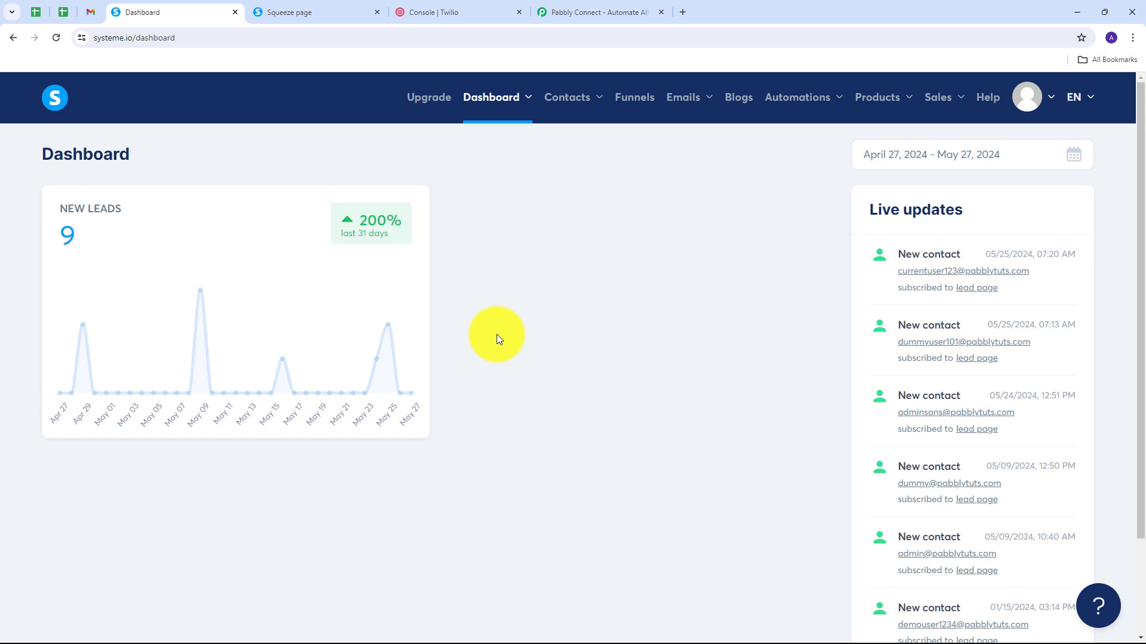
left_click(472, 12)
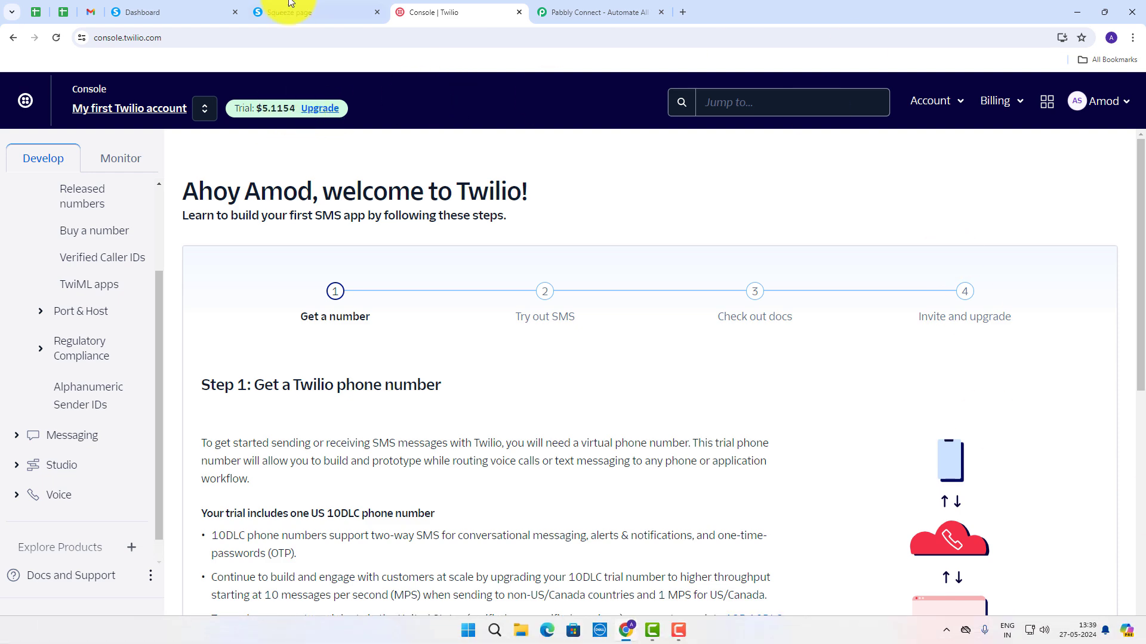
left_click(192, 20)
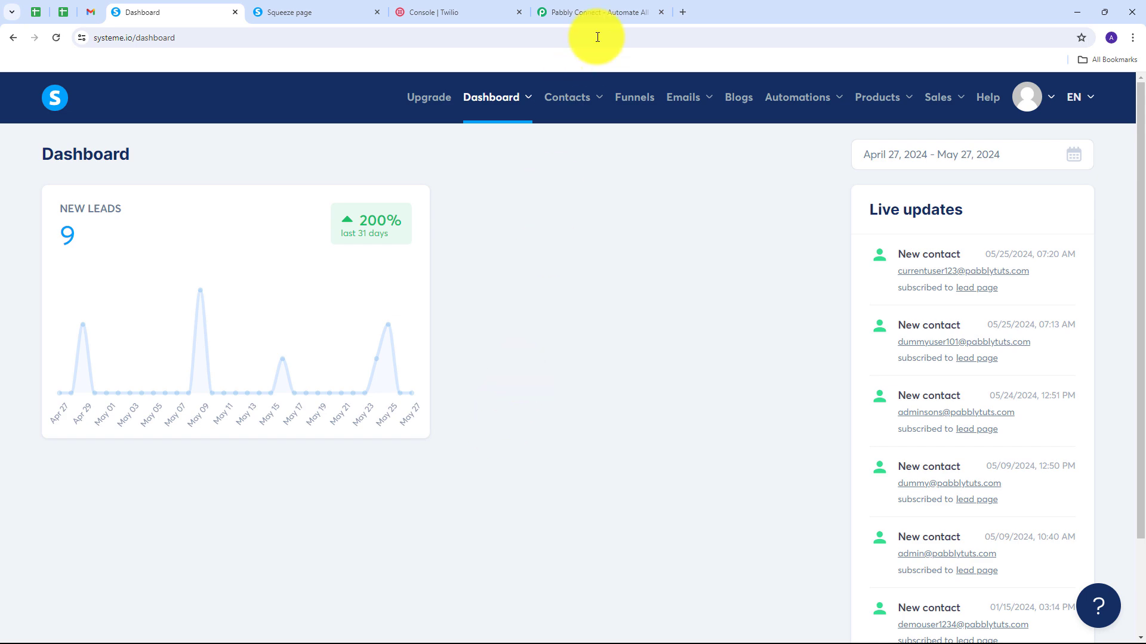
left_click(600, 13)
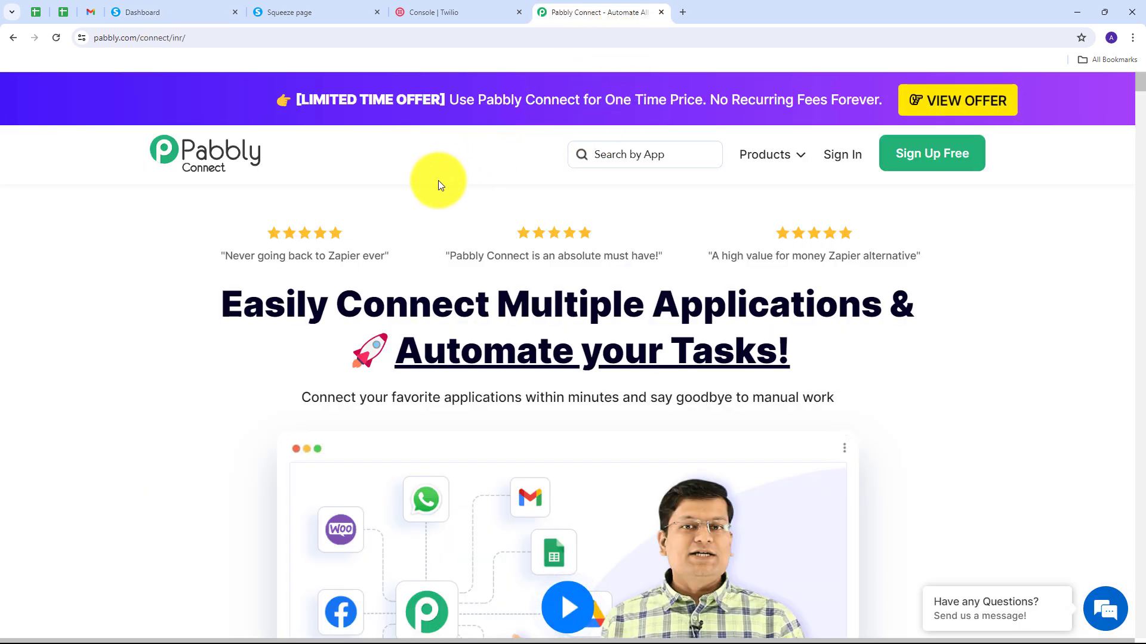
left_click(191, 13)
left_click(467, 7)
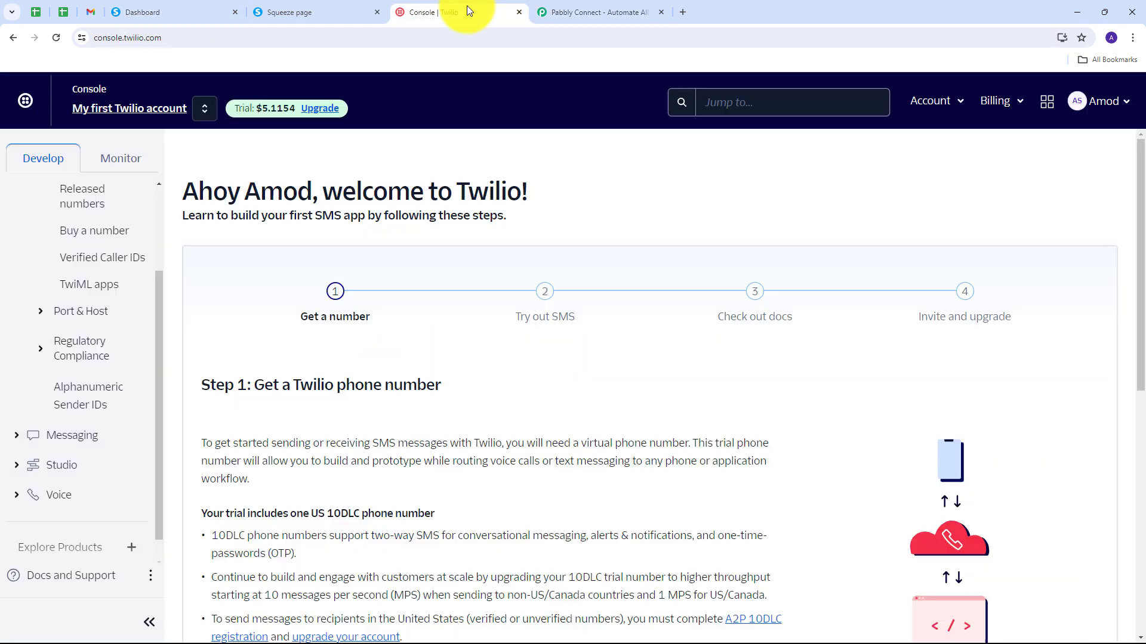
- Switch to the Pabbly Connect website, sign in to the existing account and open the Pabbly Connect application
left_click(590, 6)
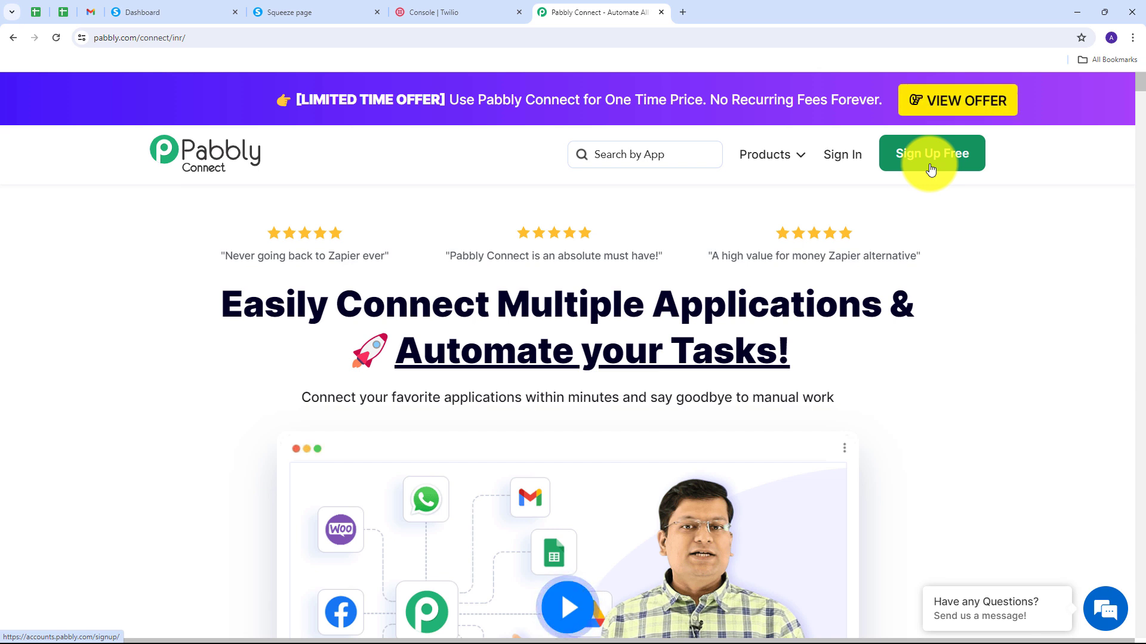
left_click(846, 164)
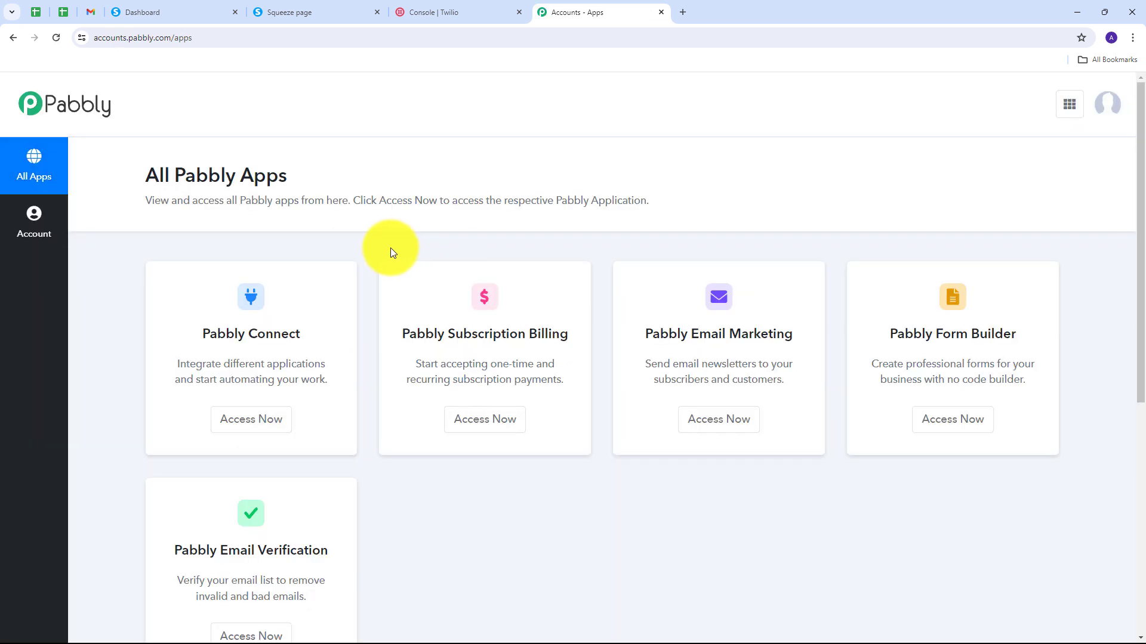
scroll(299, 256, "down", 1)
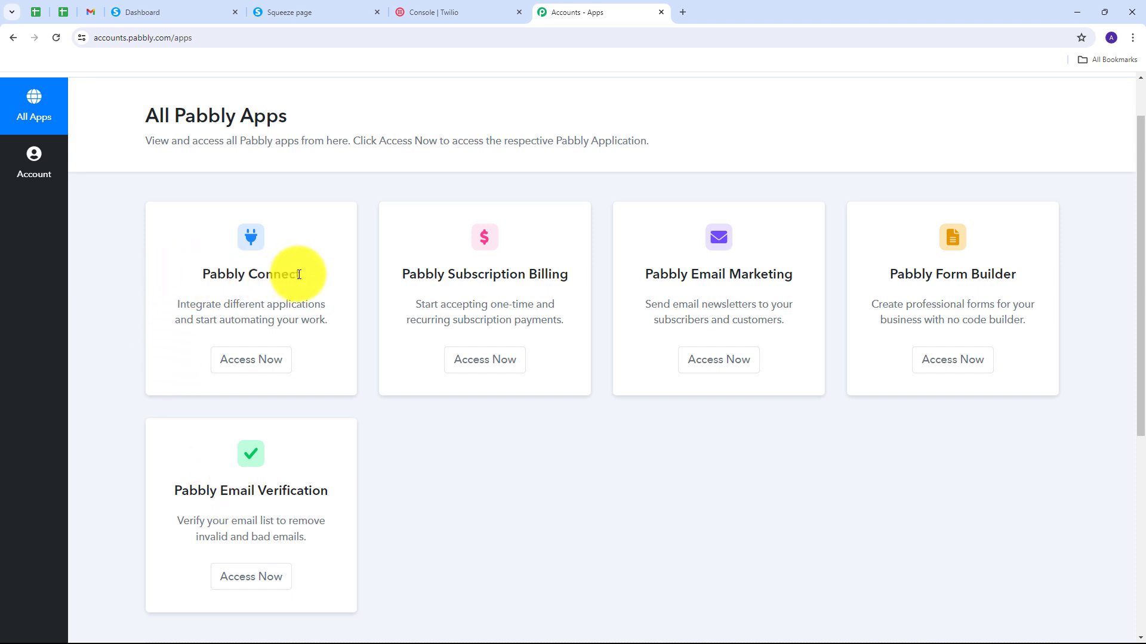
left_click(248, 362)
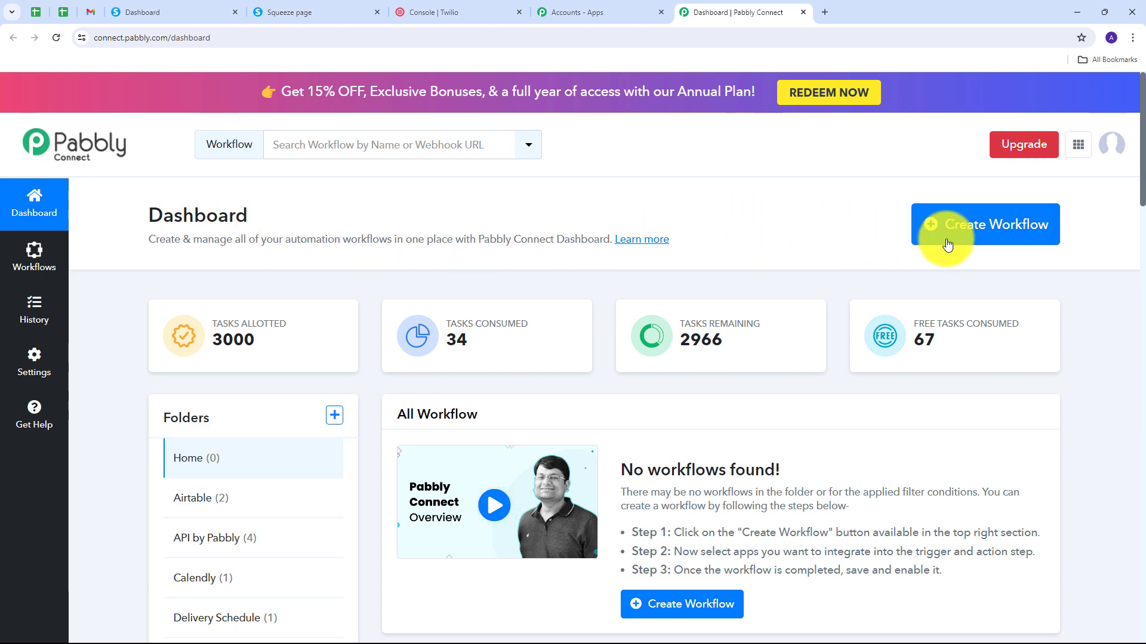
- Create a workflow named "Send Automated SMS On Systeme.io Form Submission" in the Home folder
left_click(967, 239)
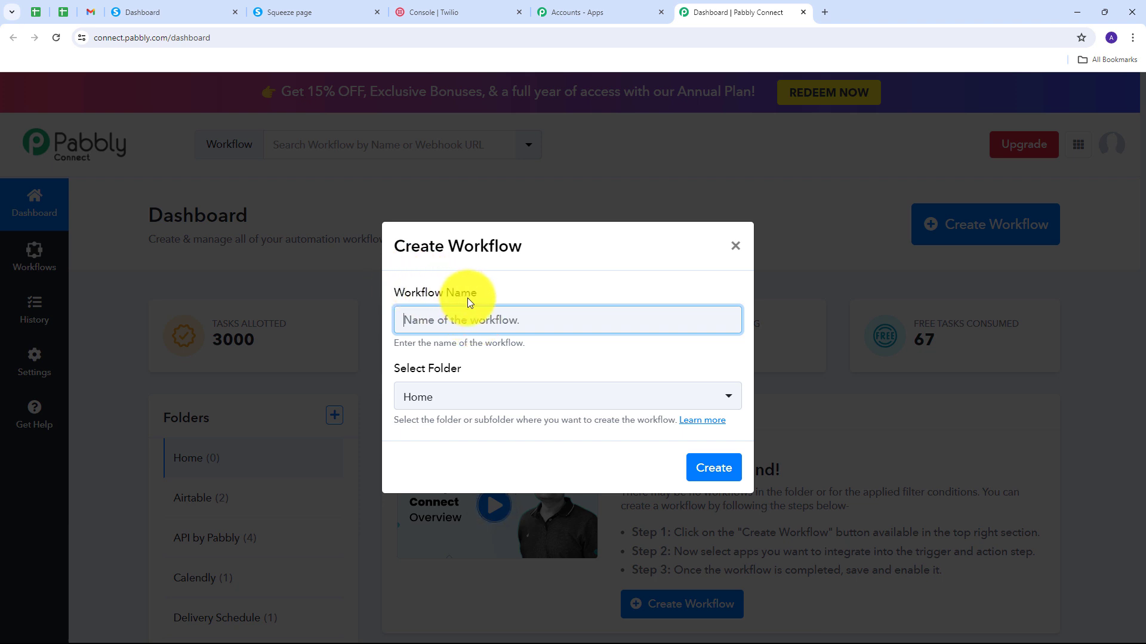
type("Send Automated SMS On Systeme.io Form Submission")
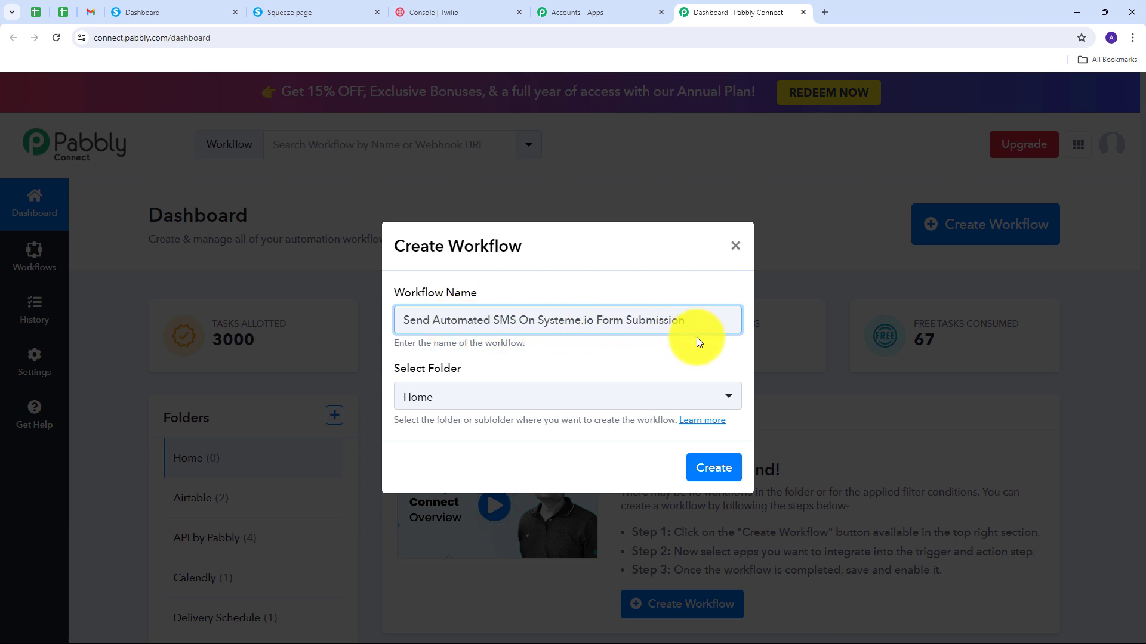
left_click(702, 484)
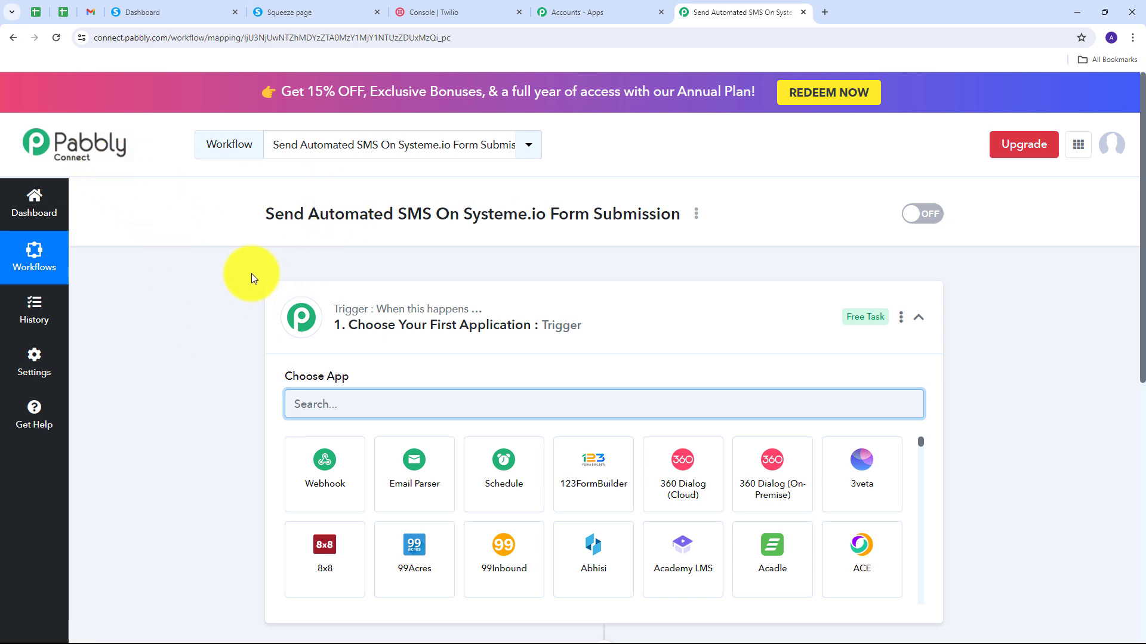
- Set the workflow's trigger application to Systeme.io with the trigger event Contact Subscribed to a Form
scroll(209, 260, "down", 3)
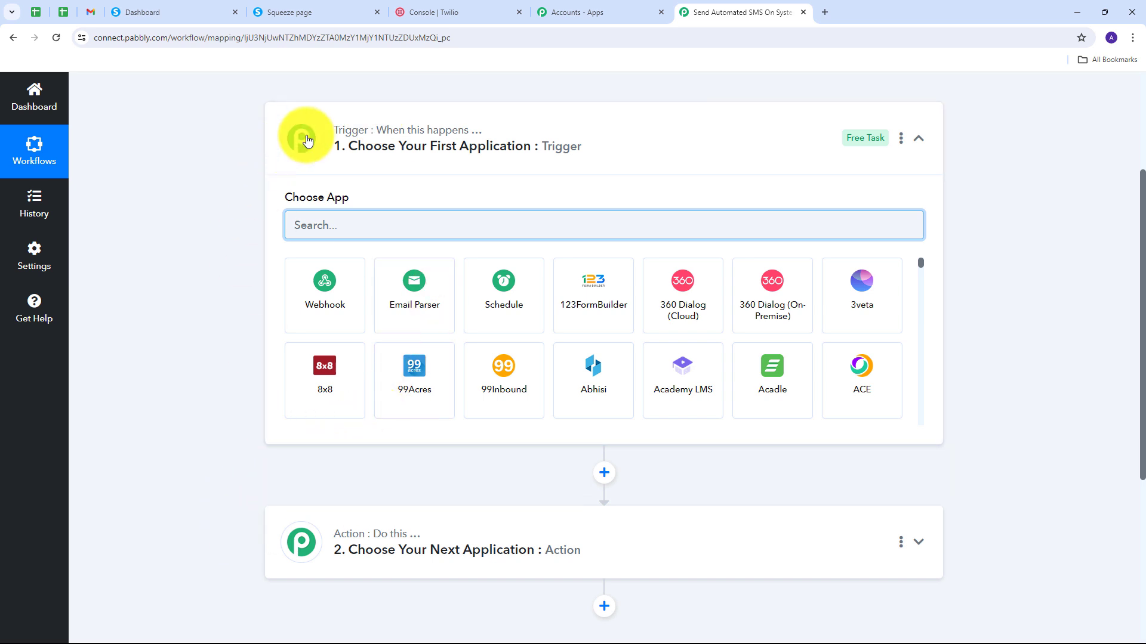
mouse_move(354, 137)
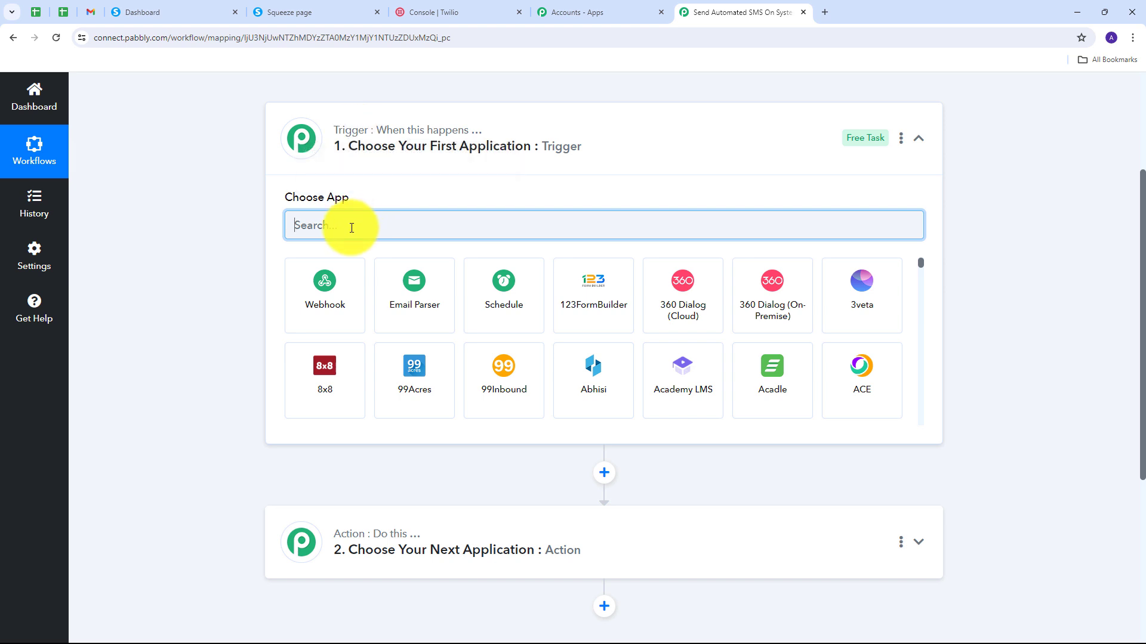
type("s")
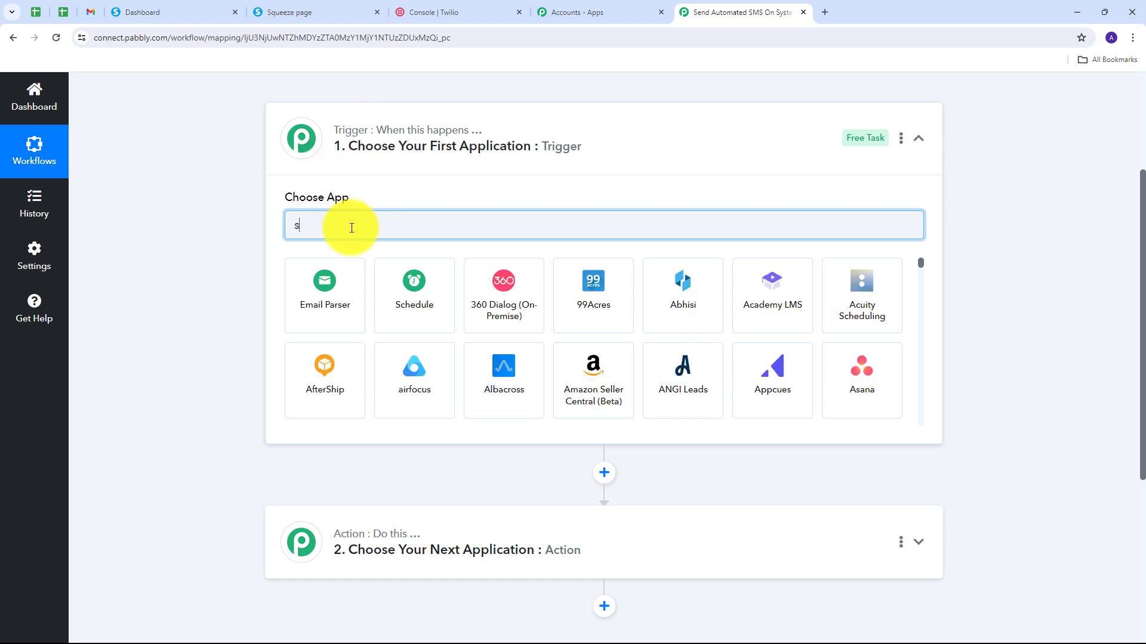
type("yste")
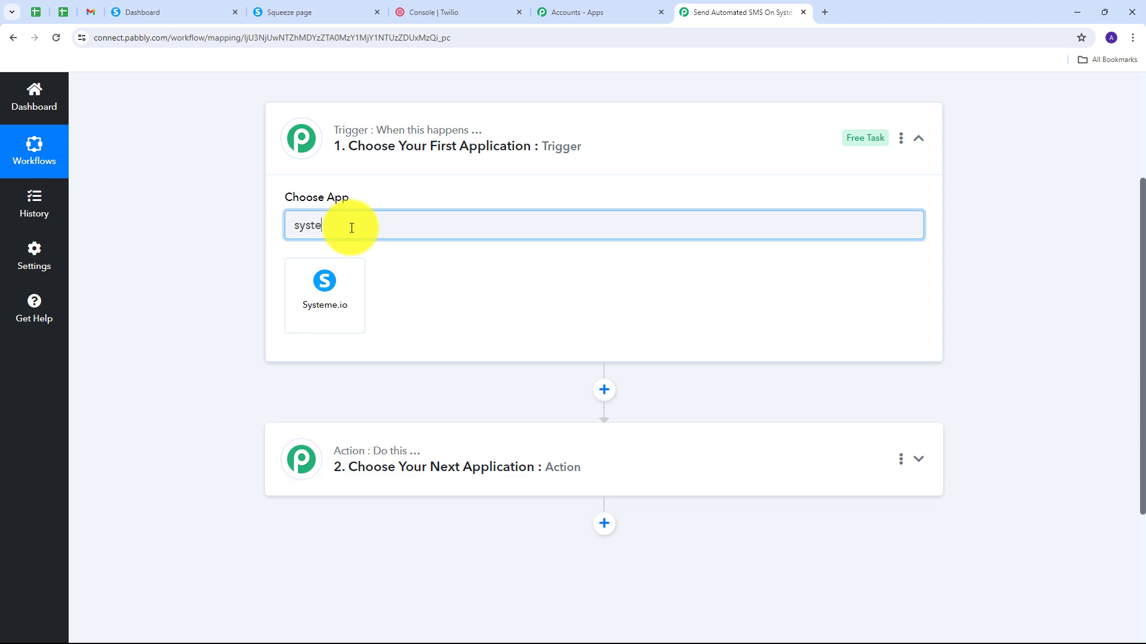
type("me.io")
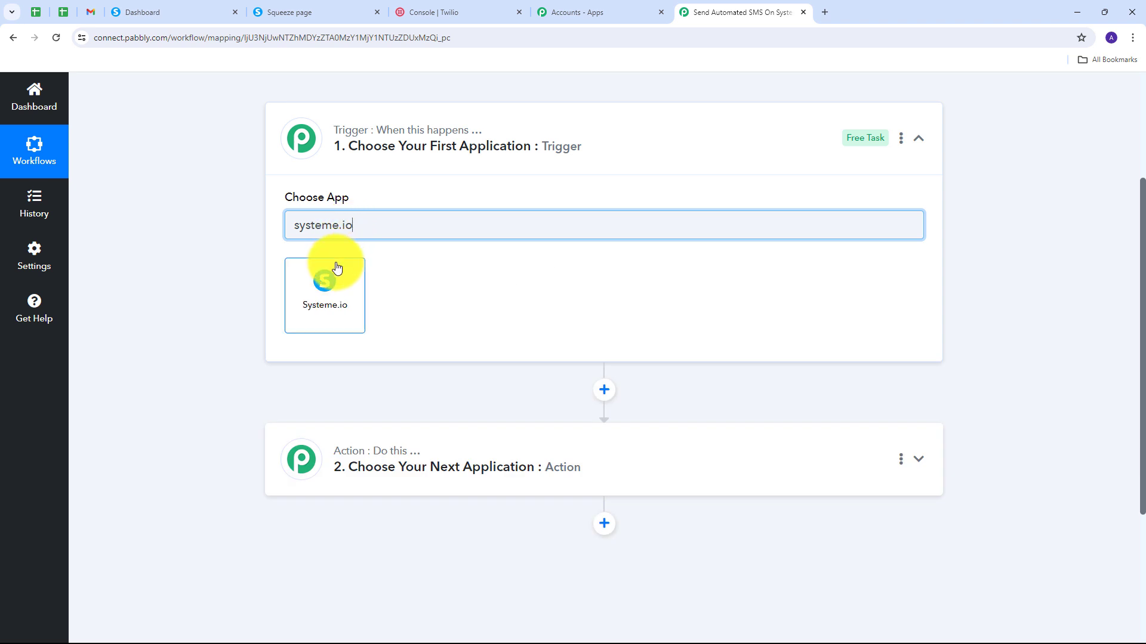
left_click(334, 292)
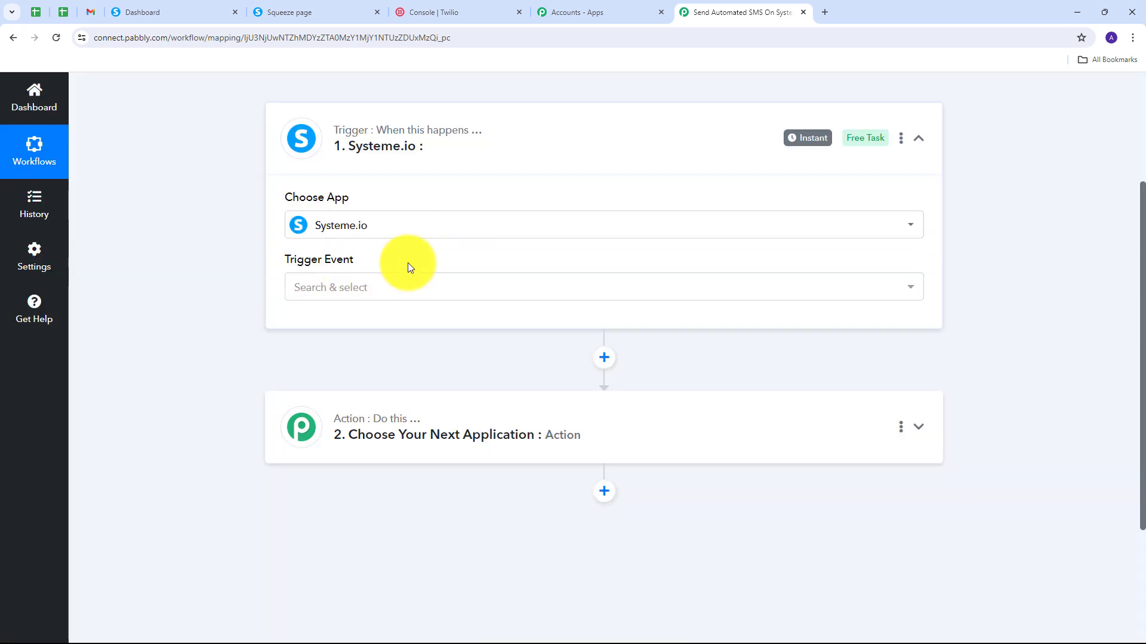
left_click(690, 289)
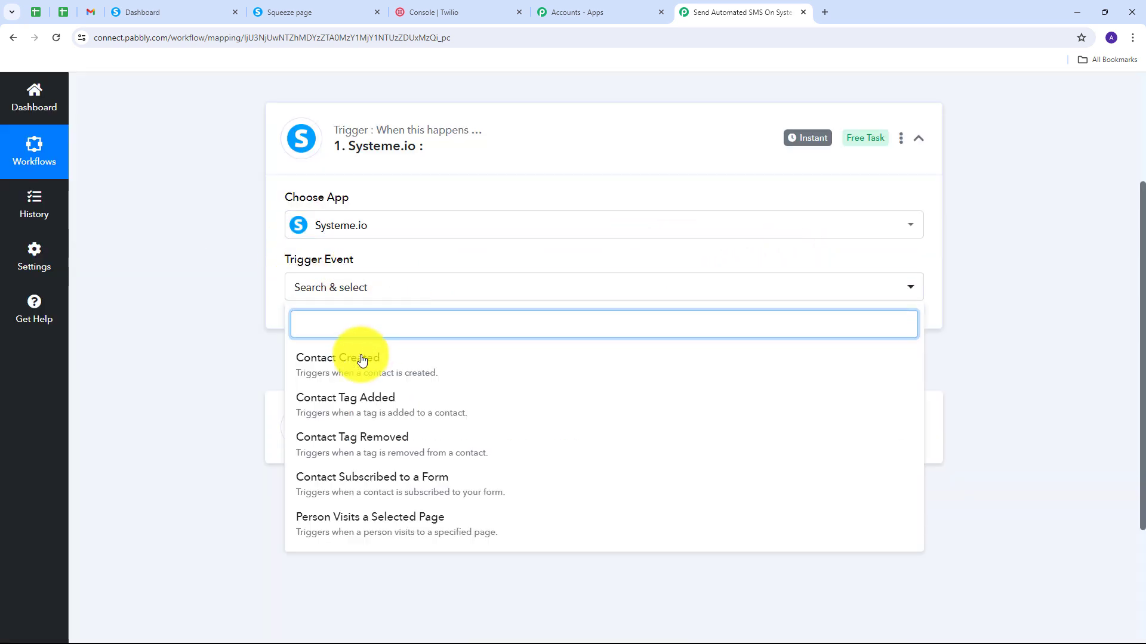
left_click(415, 491)
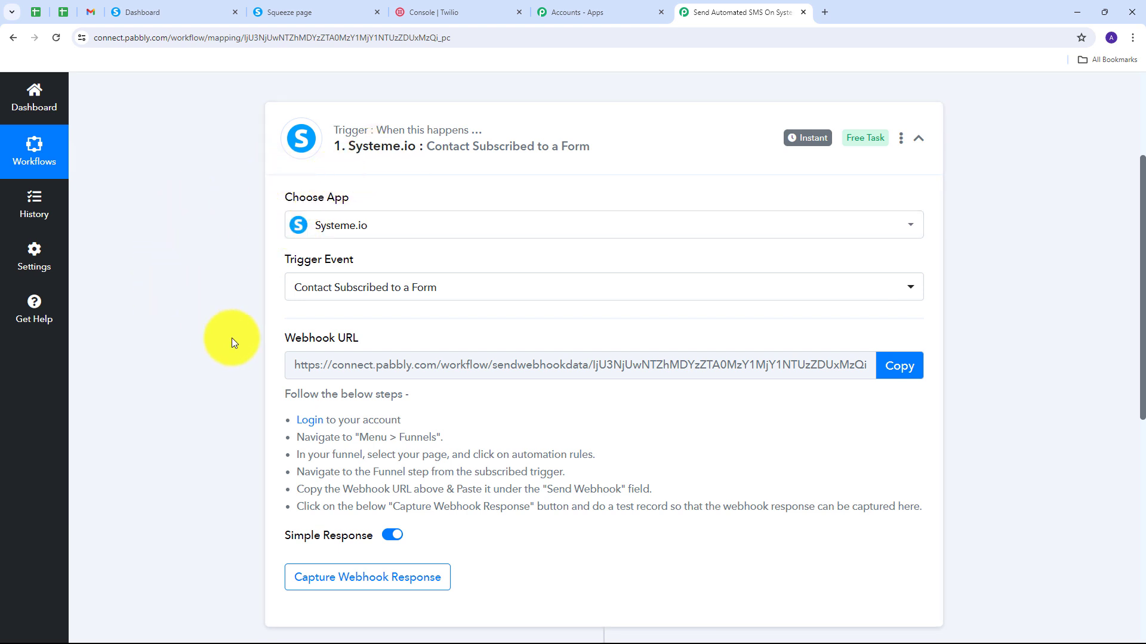
- Review the Systeme.io trigger's setup instructions and copy its webhook URL
left_click_drag(272, 344, 364, 341)
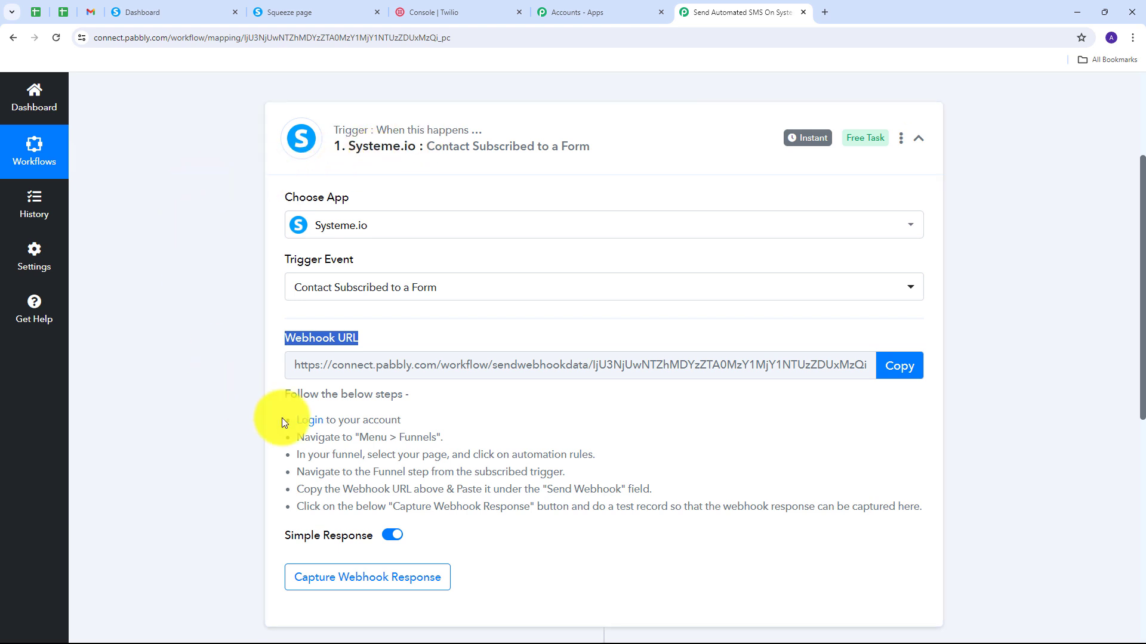
left_click_drag(295, 418, 936, 543)
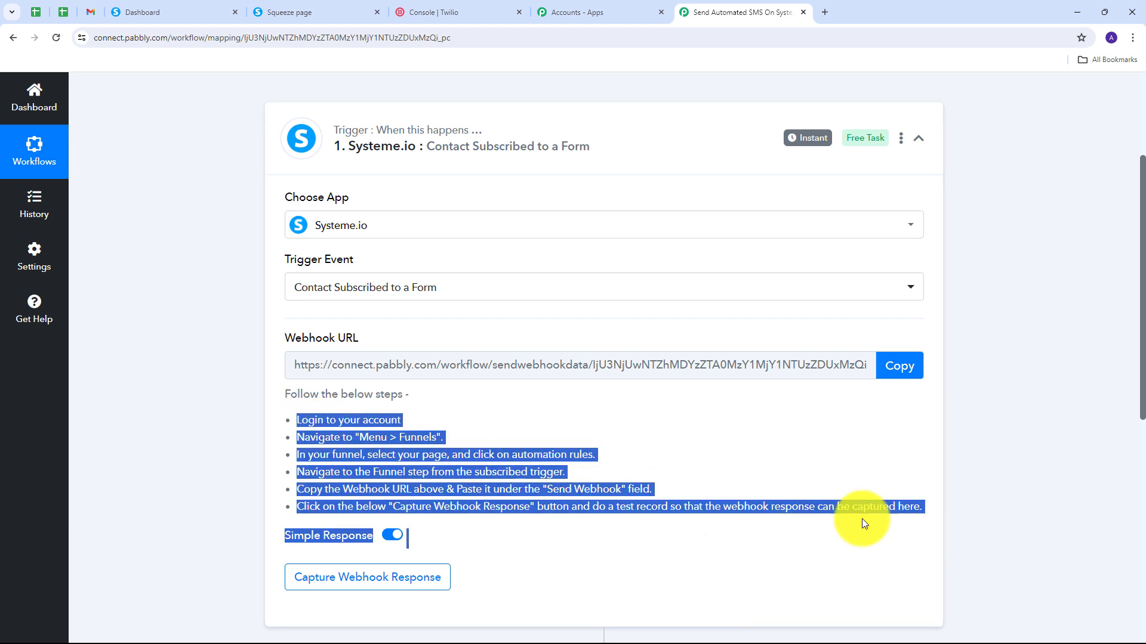
left_click(898, 369)
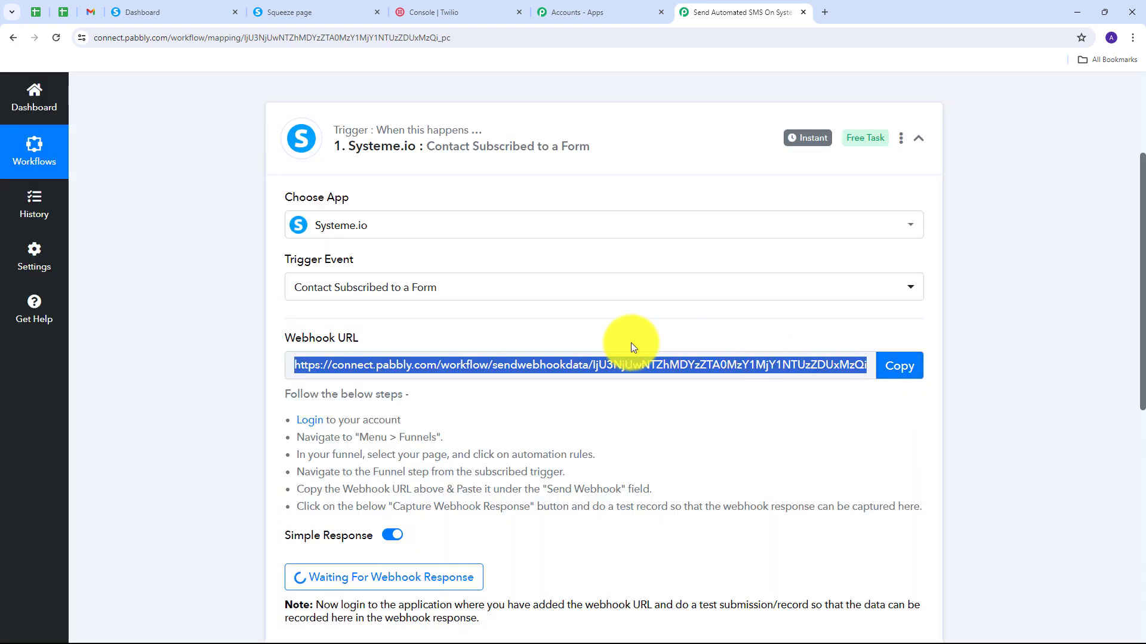
- Switch to Systeme.io and add an automation rule with the Funnel step form subscribed trigger to the Lead Form funnel's lead page
left_click(173, 12)
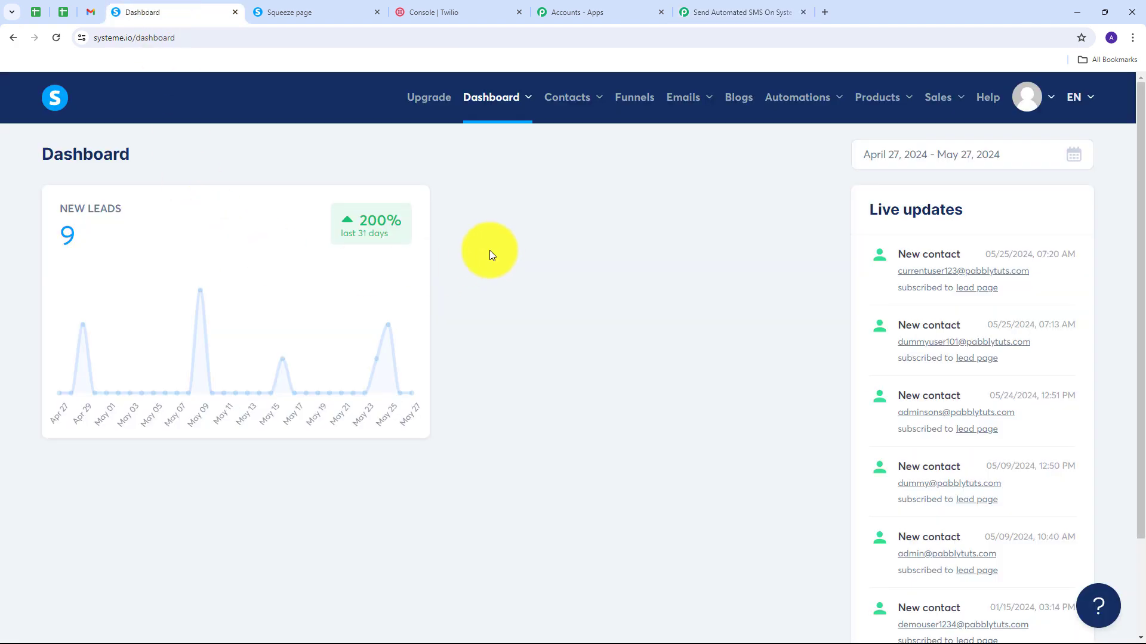
left_click(630, 106)
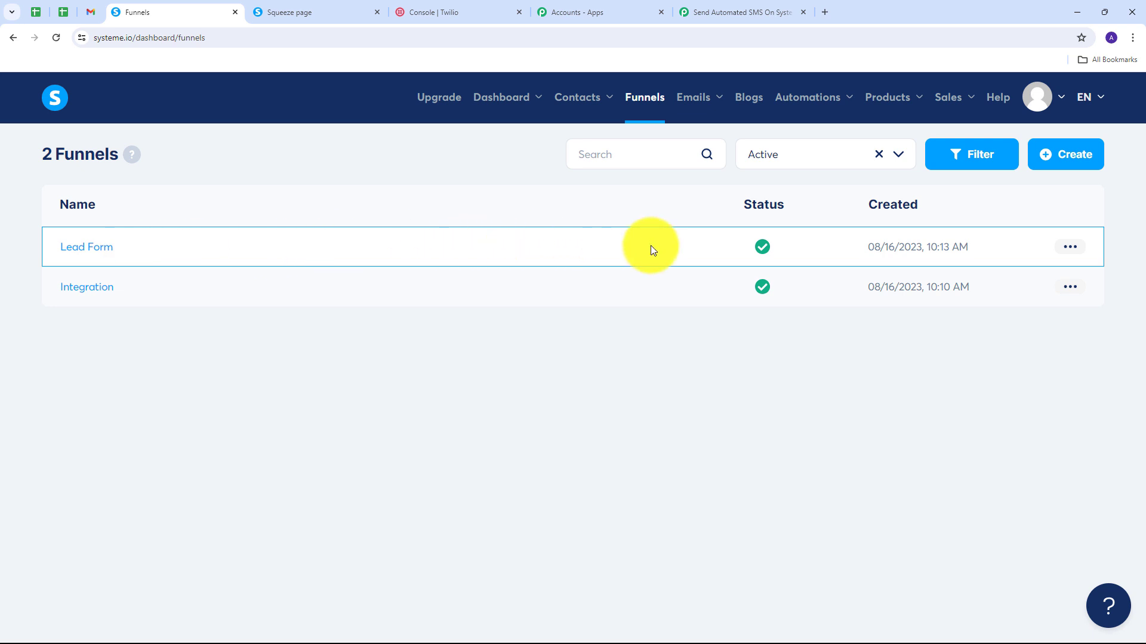
left_click(85, 248)
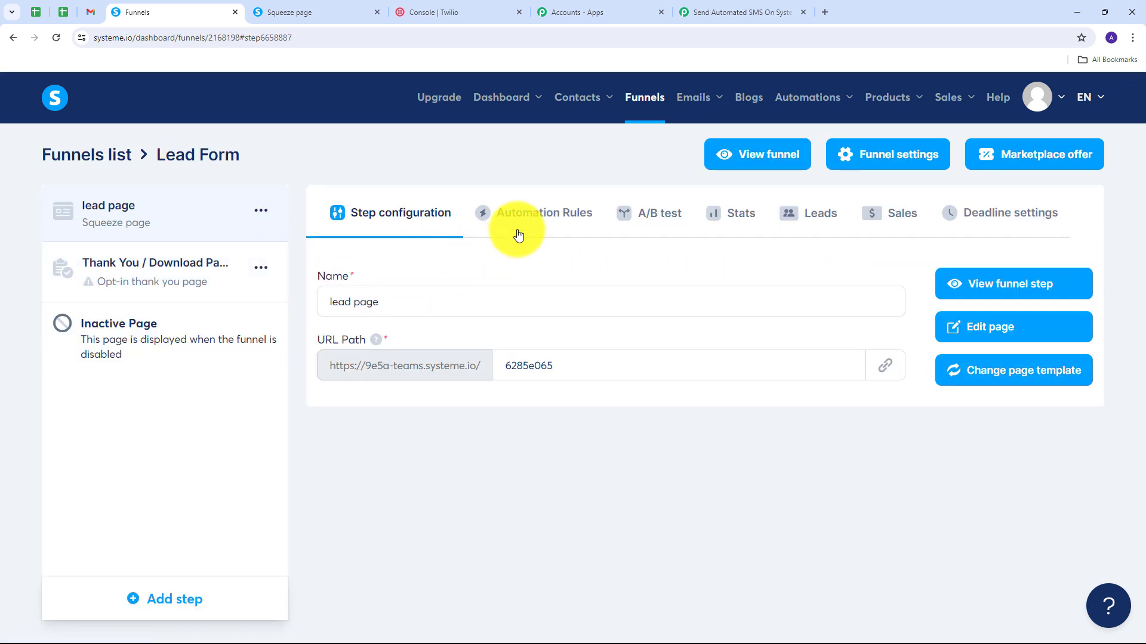
left_click(537, 224)
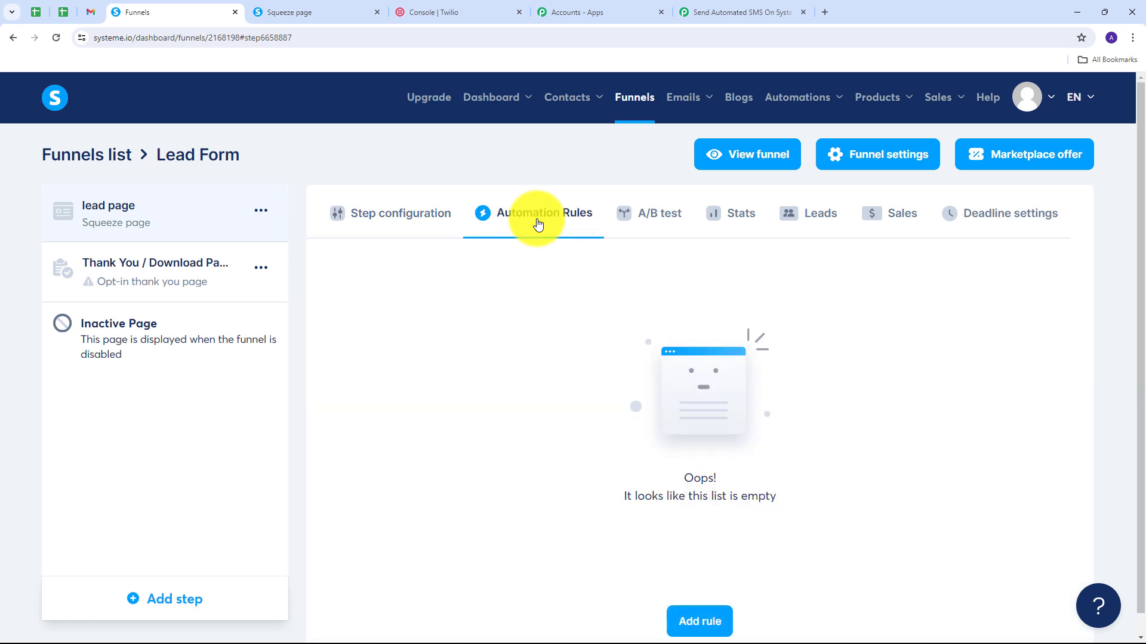
scroll(499, 313, "down", 1)
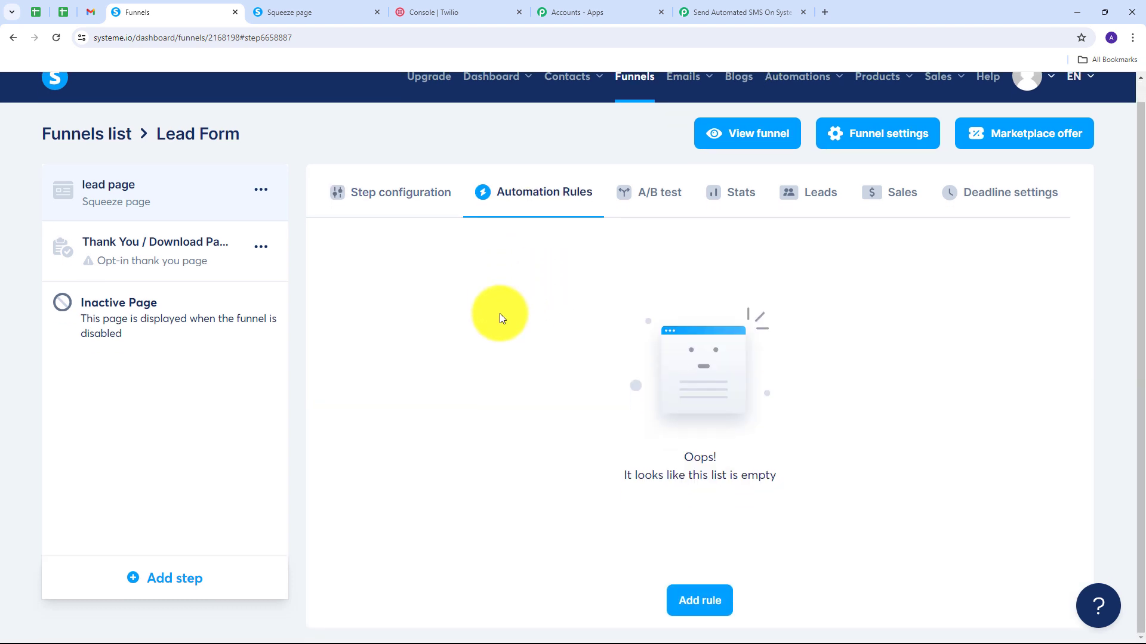
left_click(698, 600)
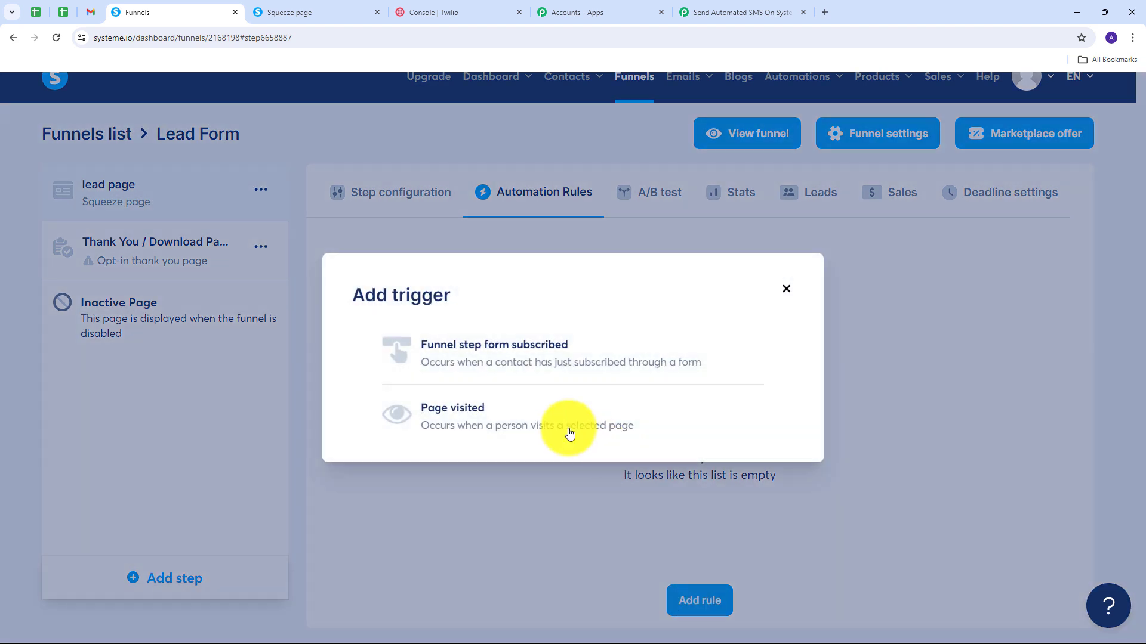
left_click(470, 355)
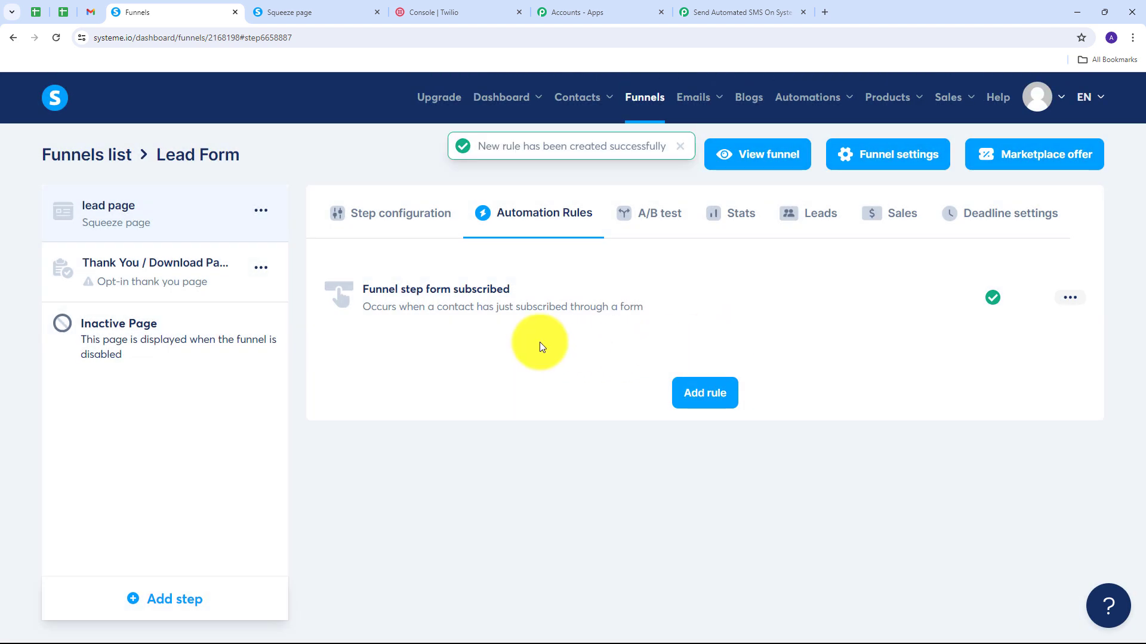
- Add a Send webhook action with the copied webhook URL to the form-subscribed rule and save the rule
left_click(449, 301)
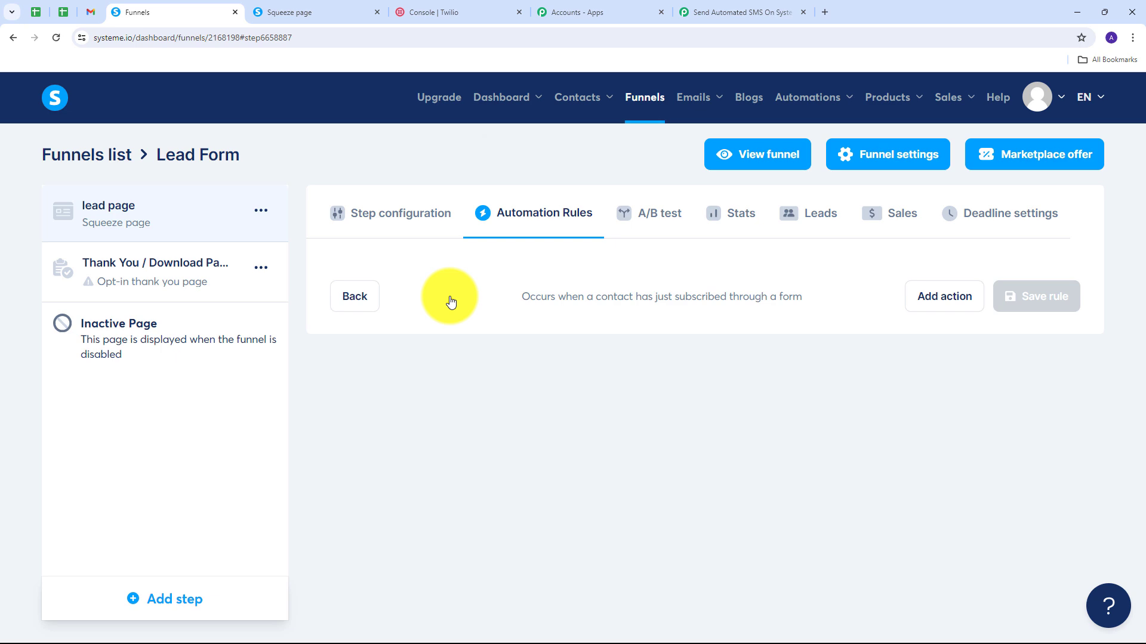
left_click(941, 310)
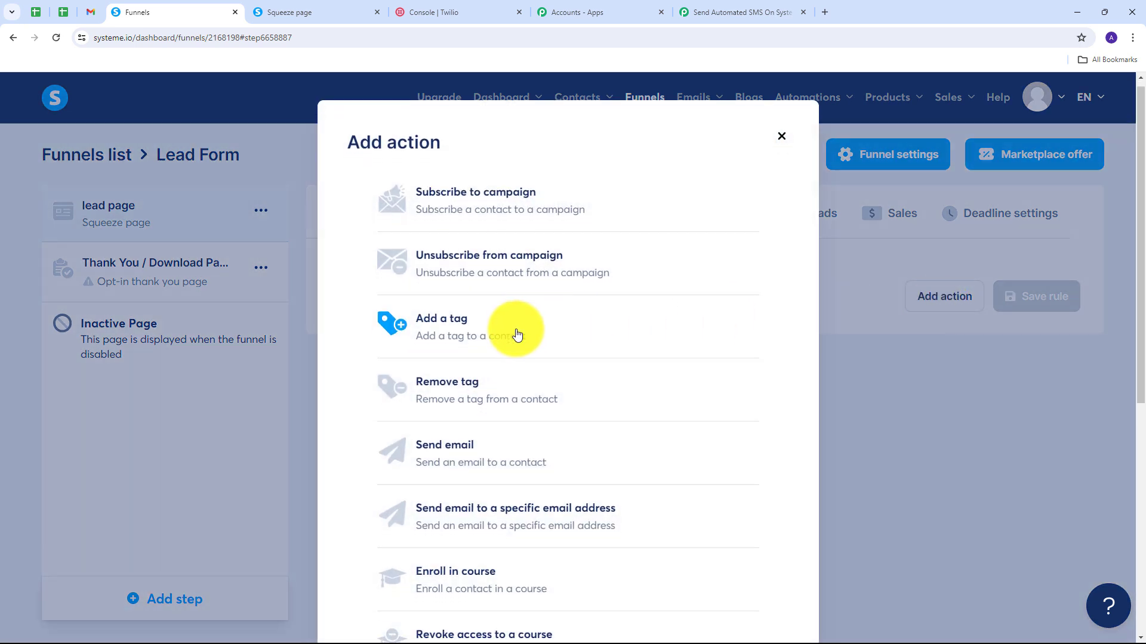
scroll(514, 333, "down", 2)
scroll(517, 334, "down", 2)
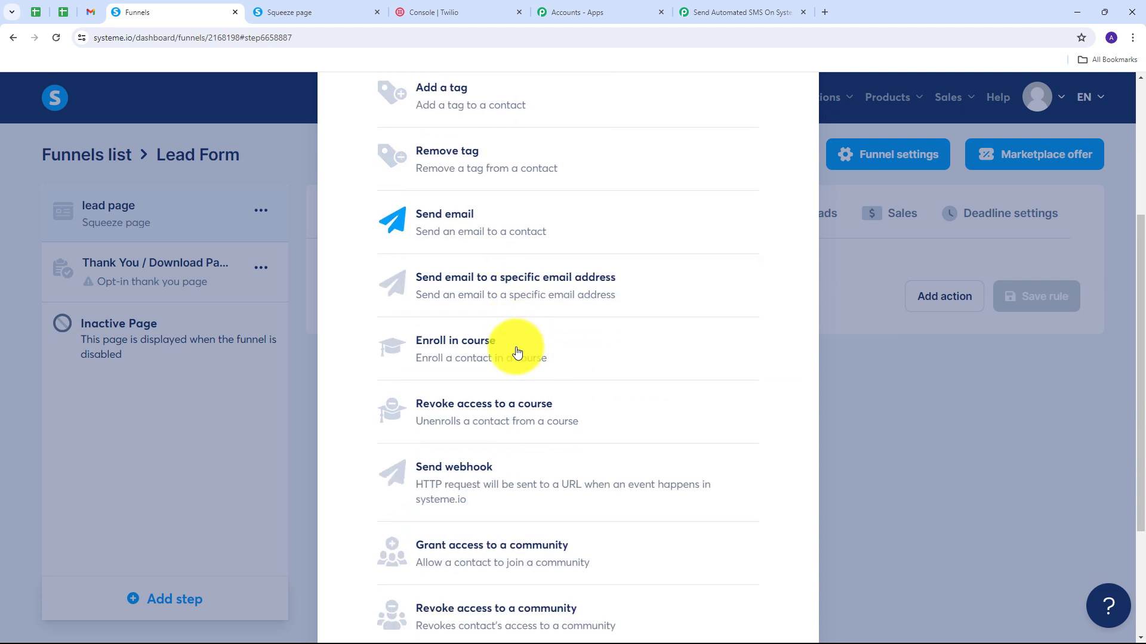
left_click(444, 482)
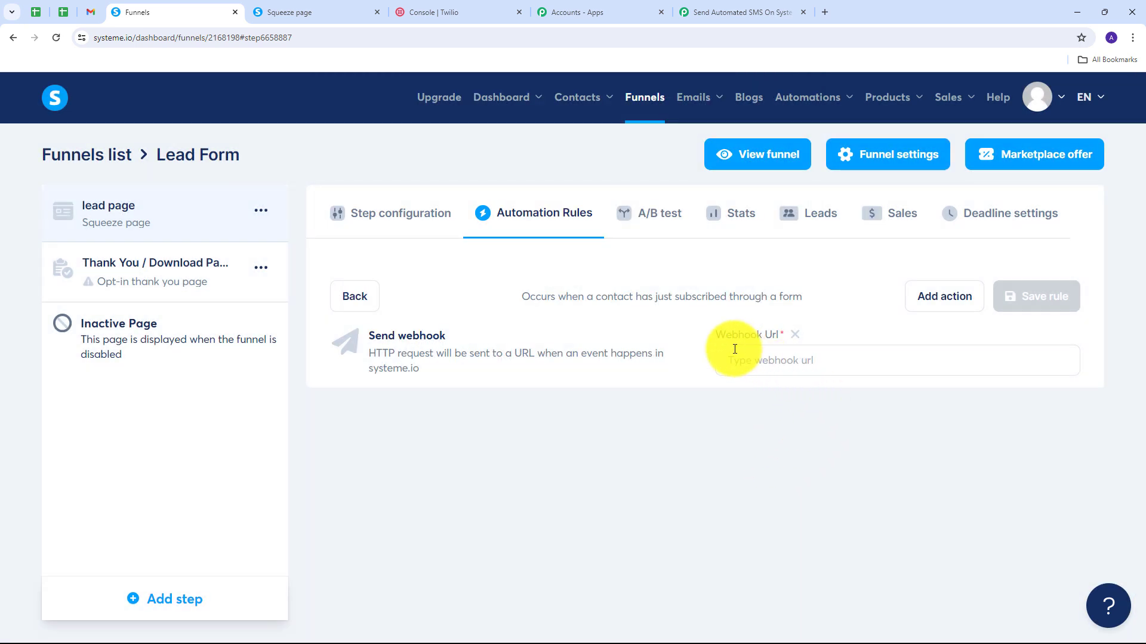
left_click(758, 356)
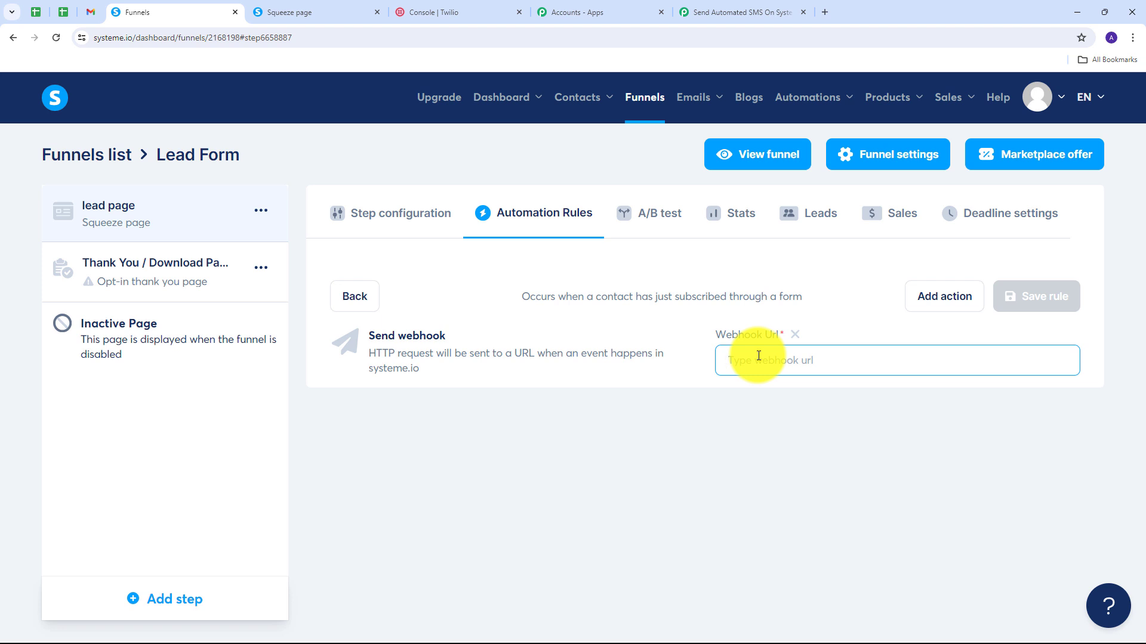
key("ctrl+v")
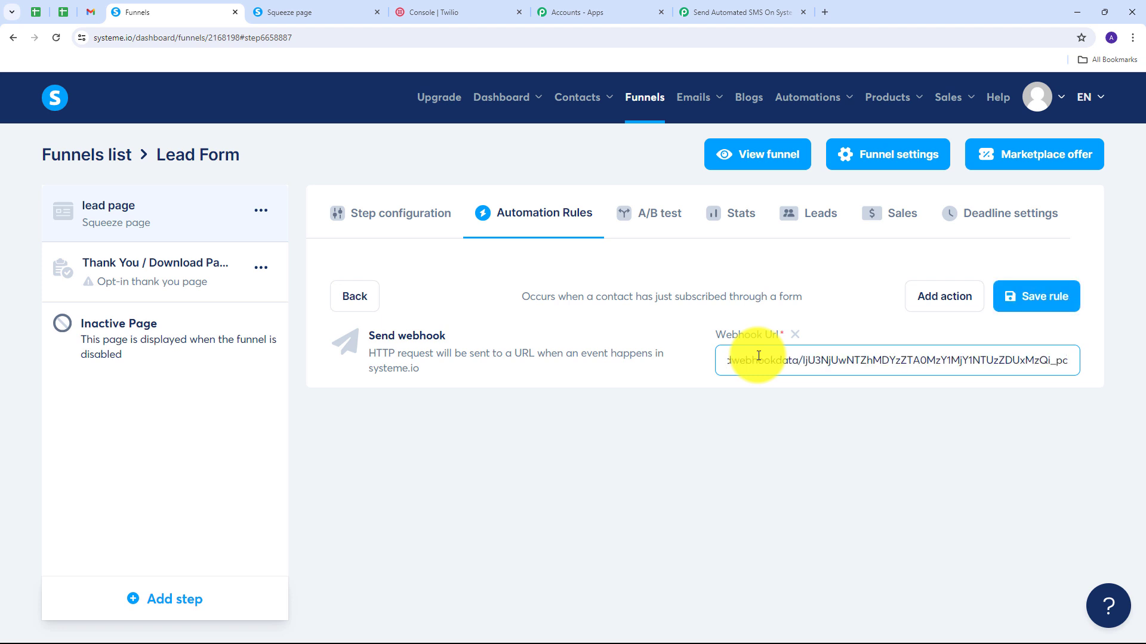
left_click(1032, 296)
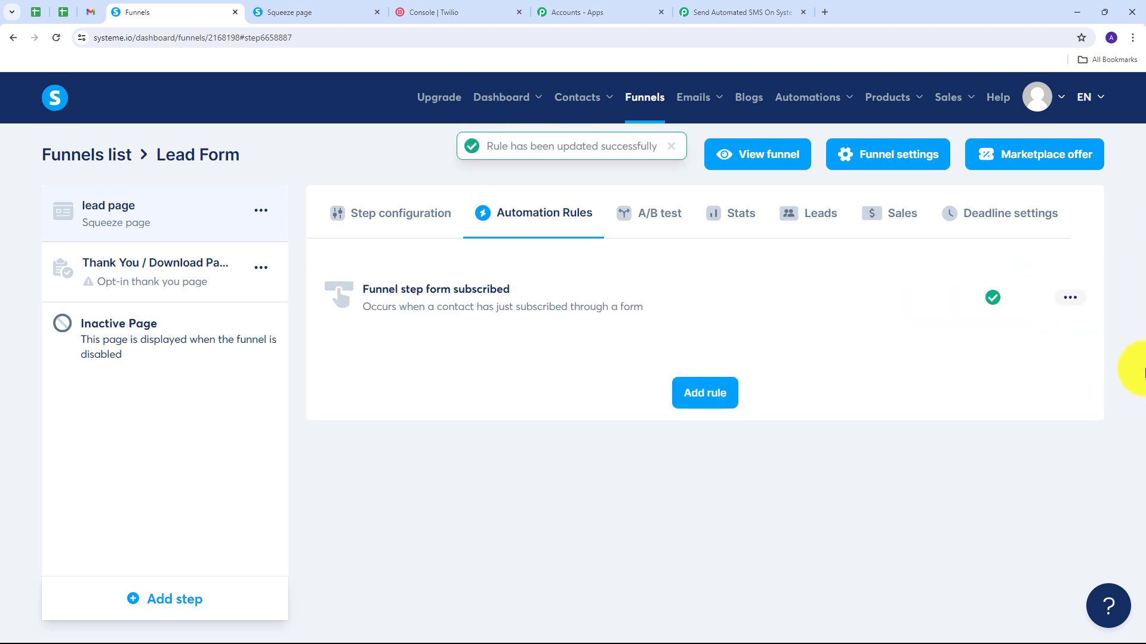
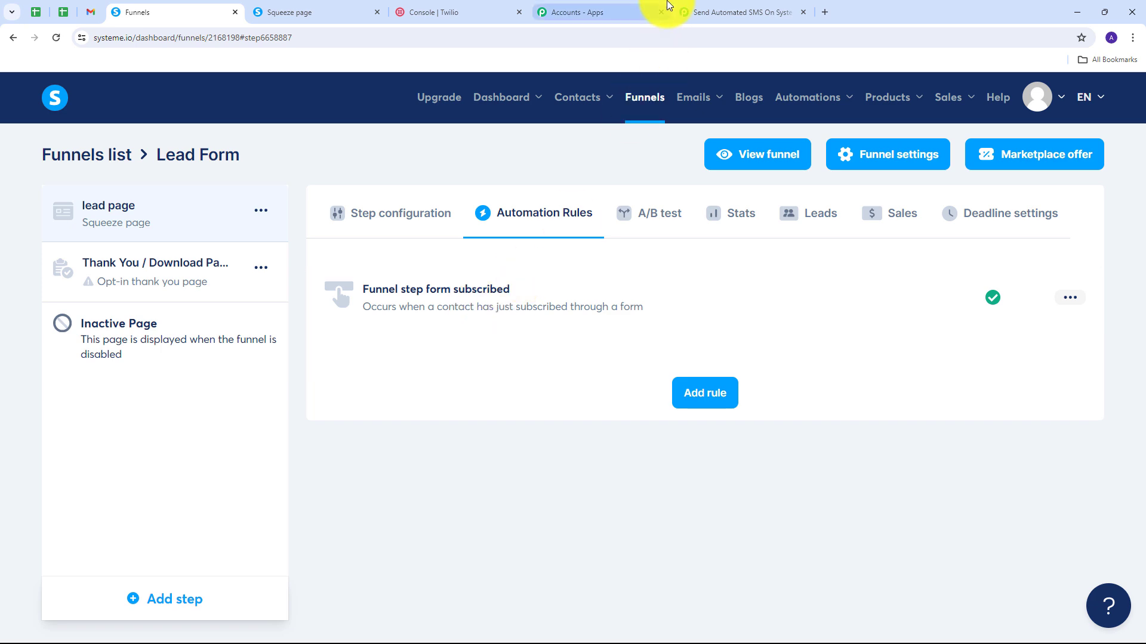
- Switch to the funnel's webinar registration page and fill in the full name and WhatsApp number with test data
left_click(704, 12)
scroll(602, 323, "down", 3)
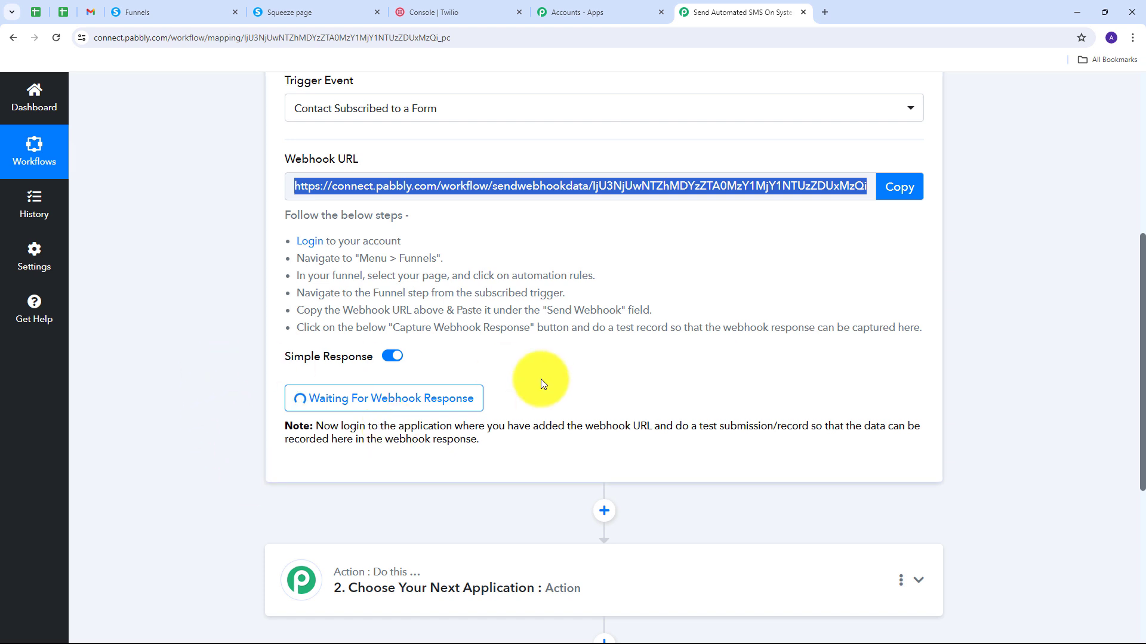
left_click(311, 12)
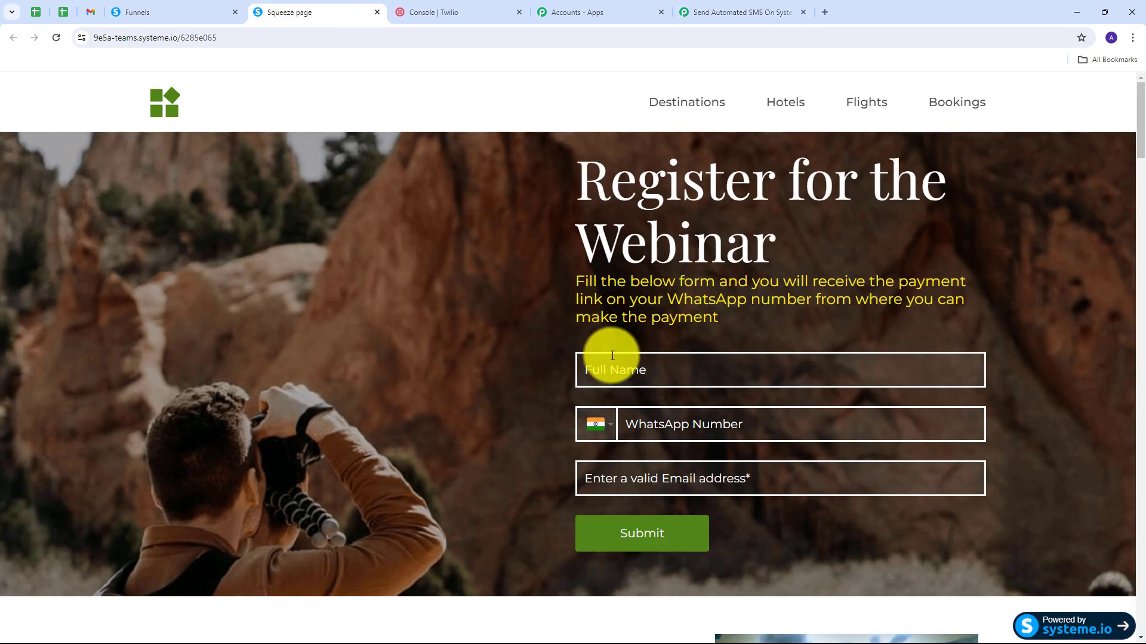
left_click(660, 366)
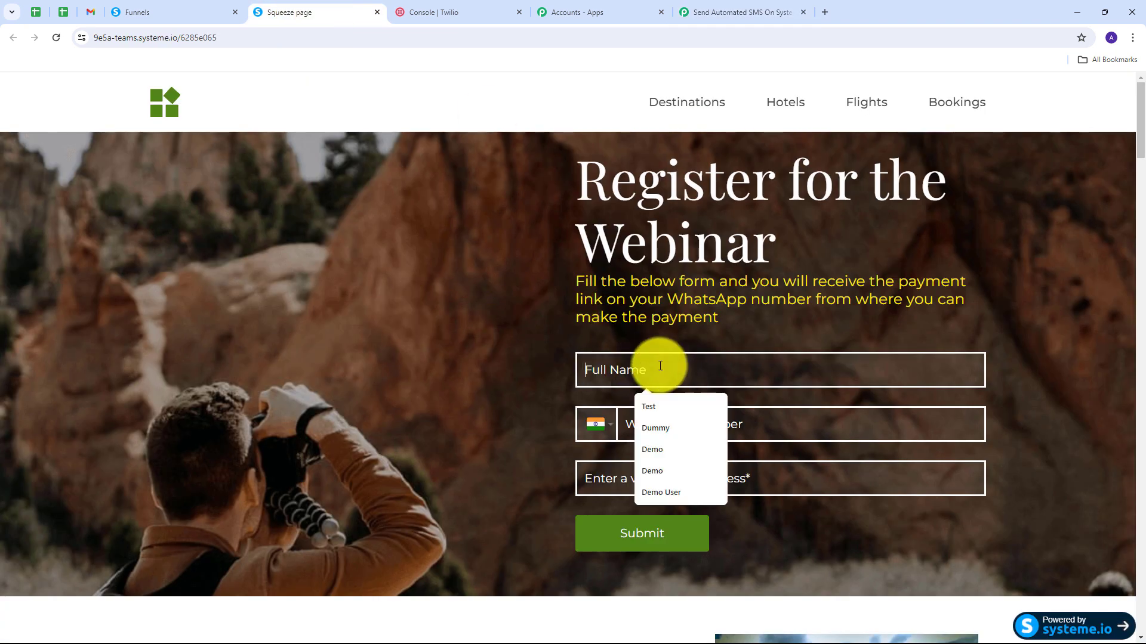
type("Demo User")
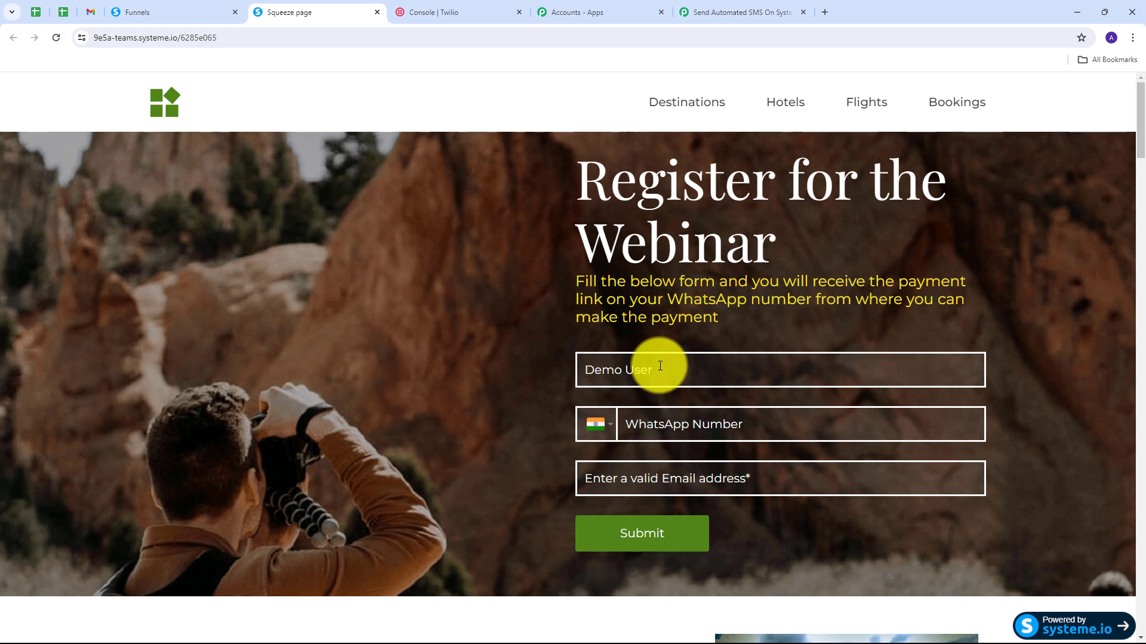
left_click(664, 425)
type("9898989898")
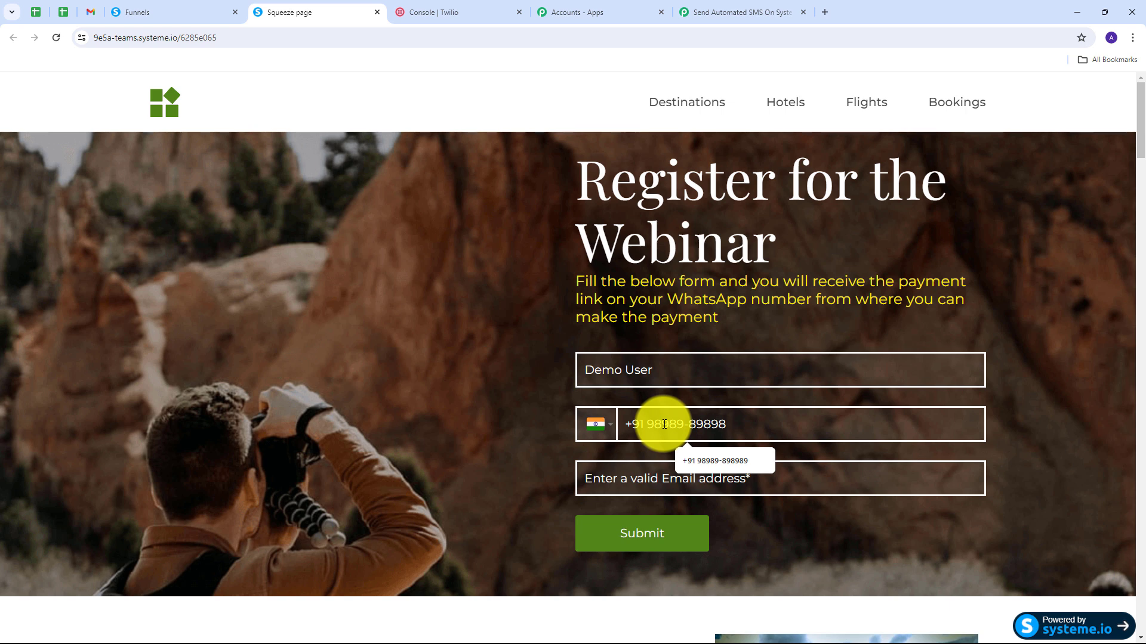
left_click(733, 460)
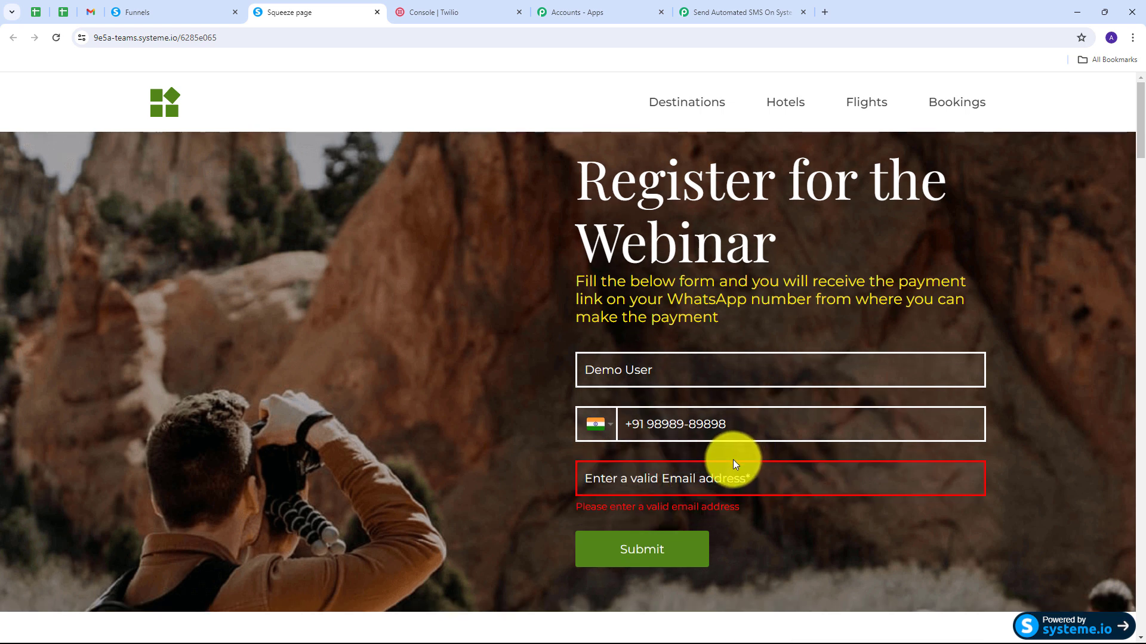
- Fill in the test contact's email address and submit the webinar registration form
left_click(646, 480)
type("de")
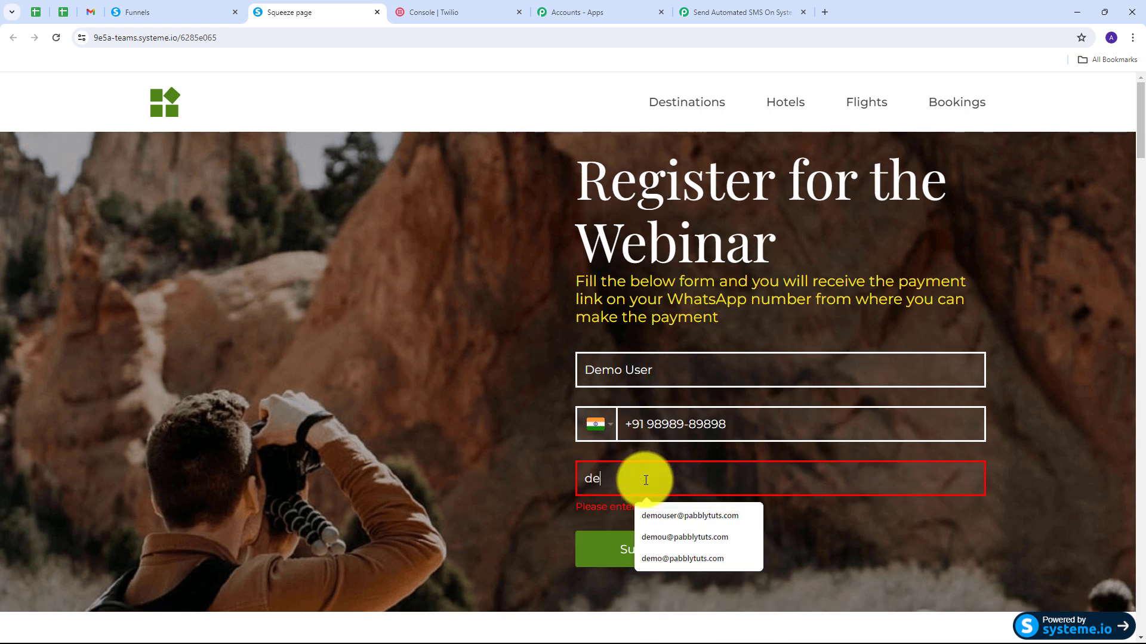
key("Down")
key("Return")
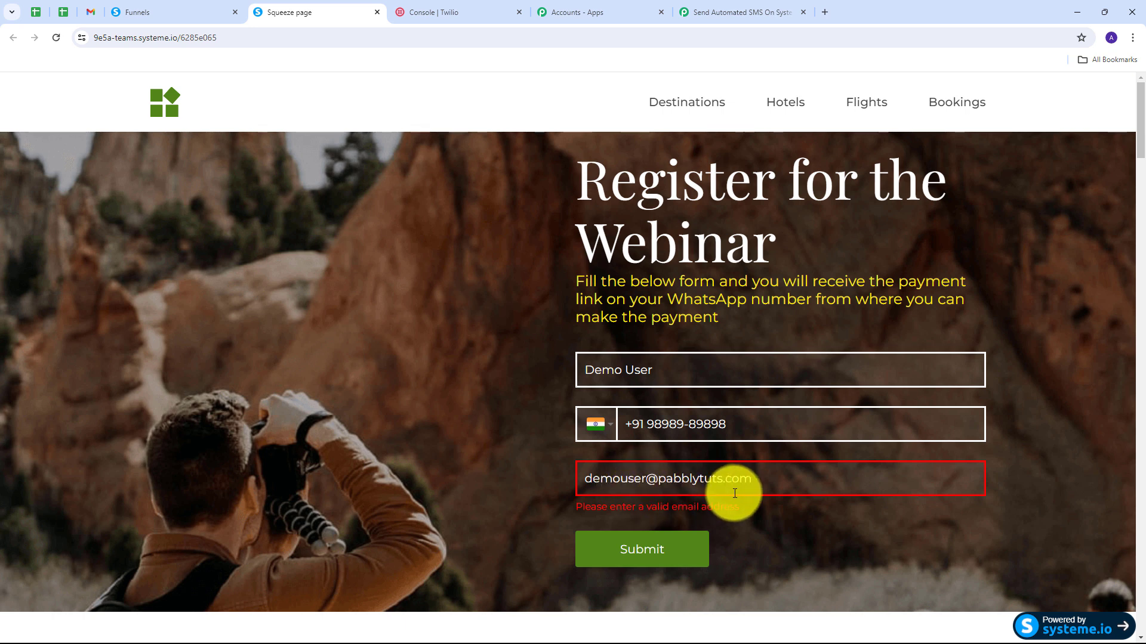
left_click(630, 560)
left_click(639, 540)
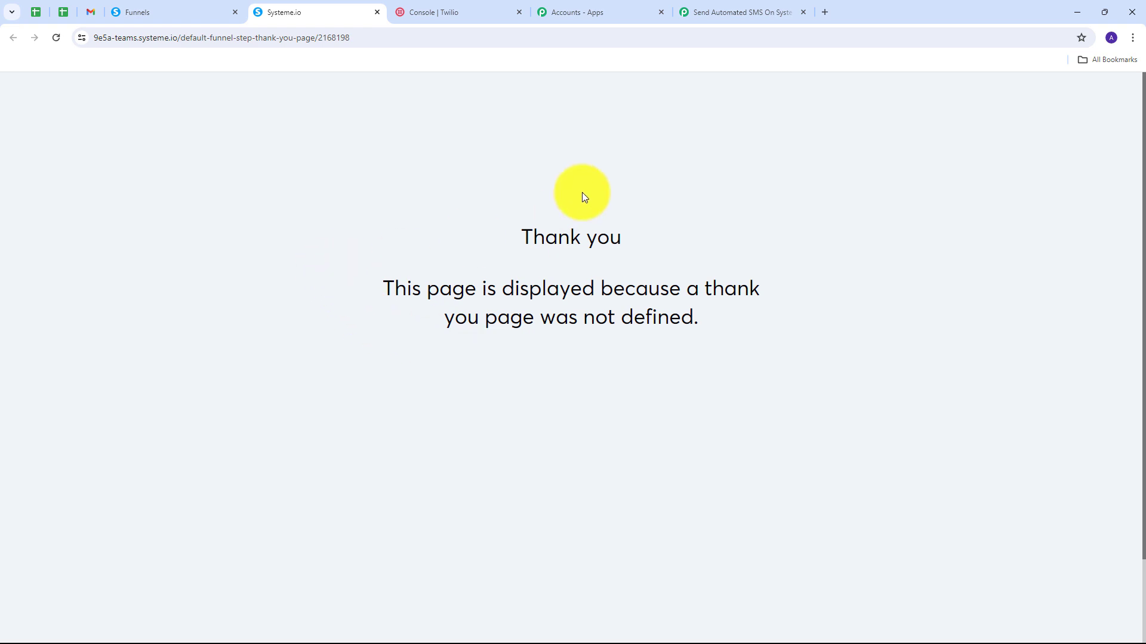
- Switch to Pabbly Connect and examine the first name, email and phone number fields in the captured webhook response
left_click(712, 14)
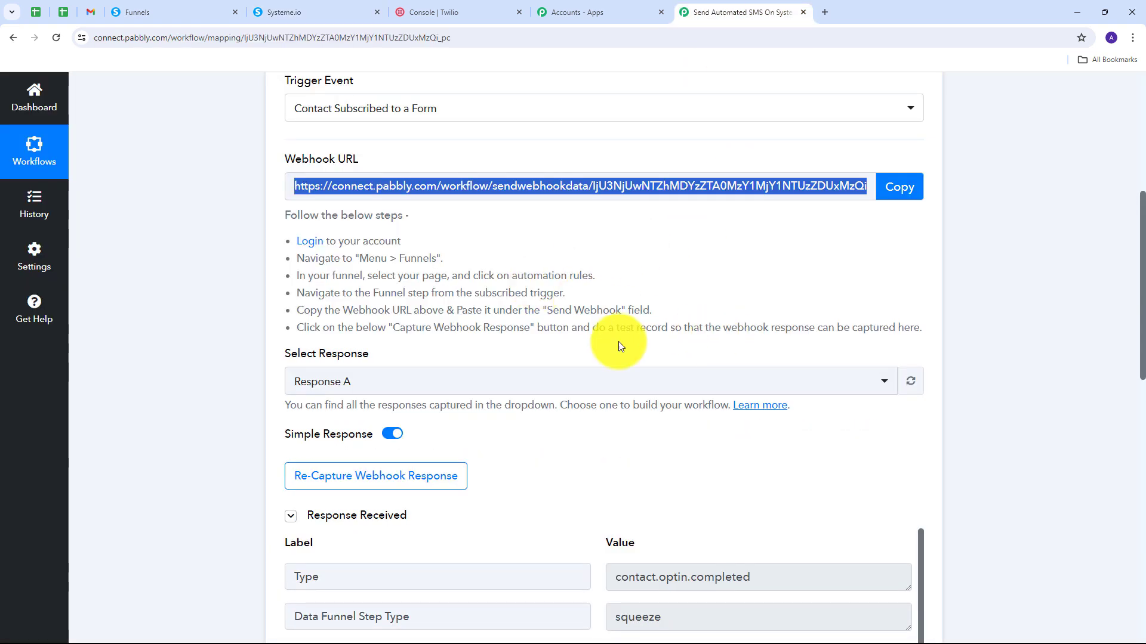
scroll(995, 324, "down", 6)
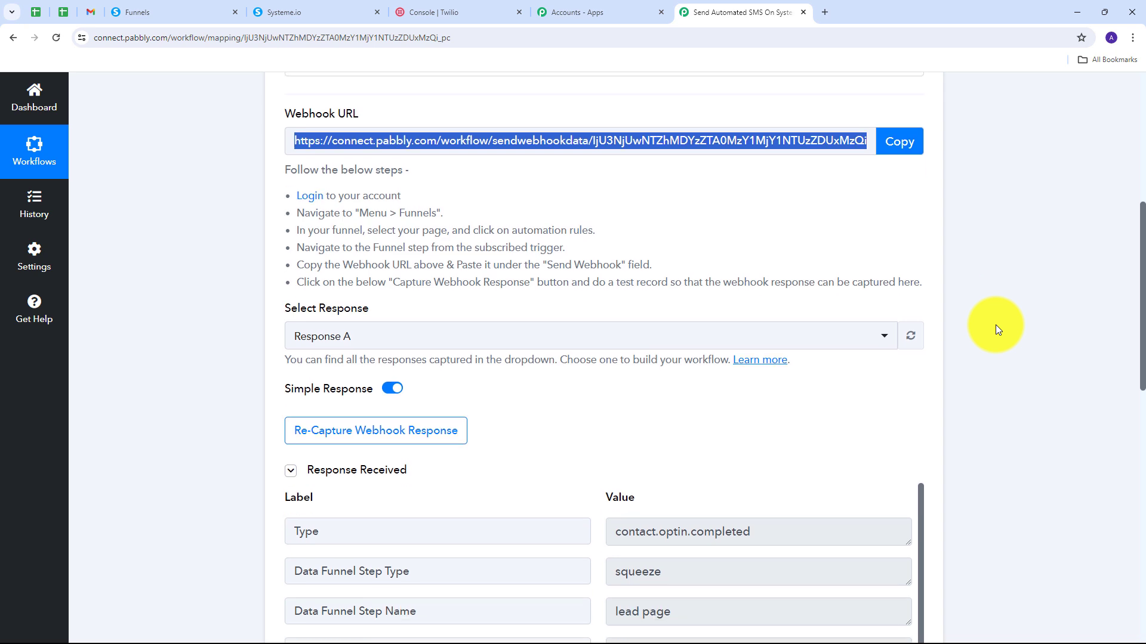
scroll(604, 324, "down", 5)
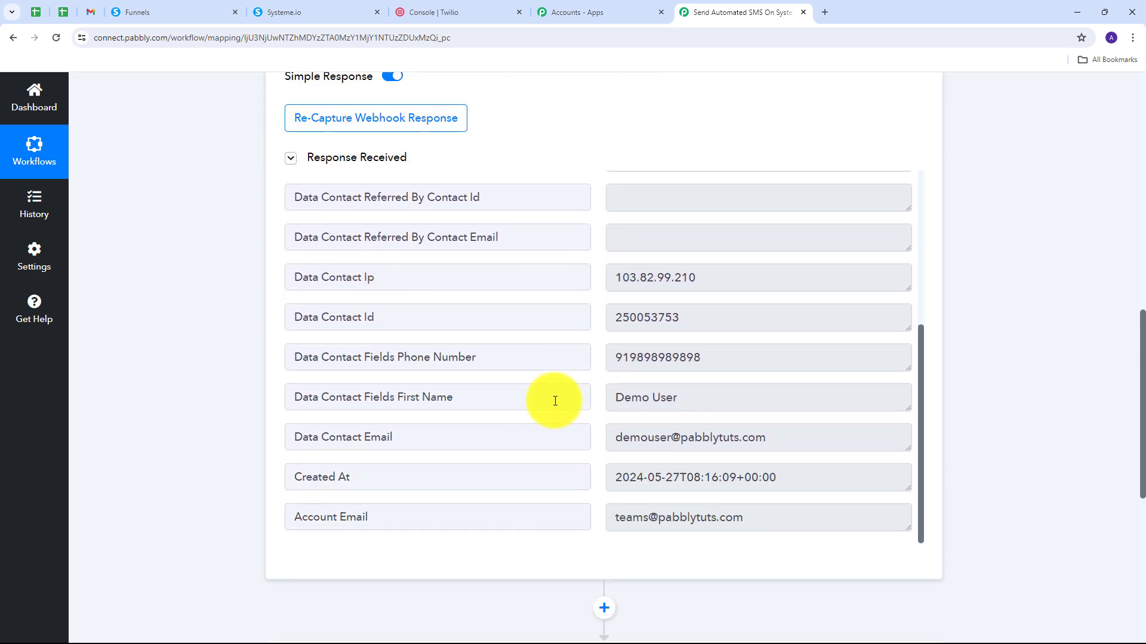
left_click_drag(723, 396, 603, 408)
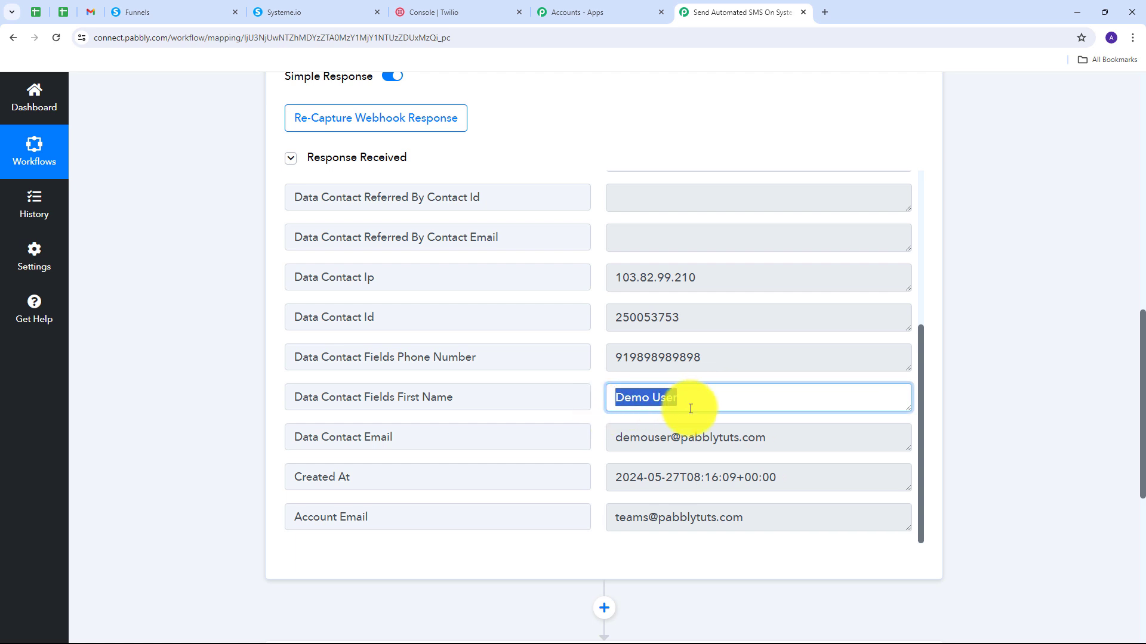
left_click_drag(813, 437, 604, 460)
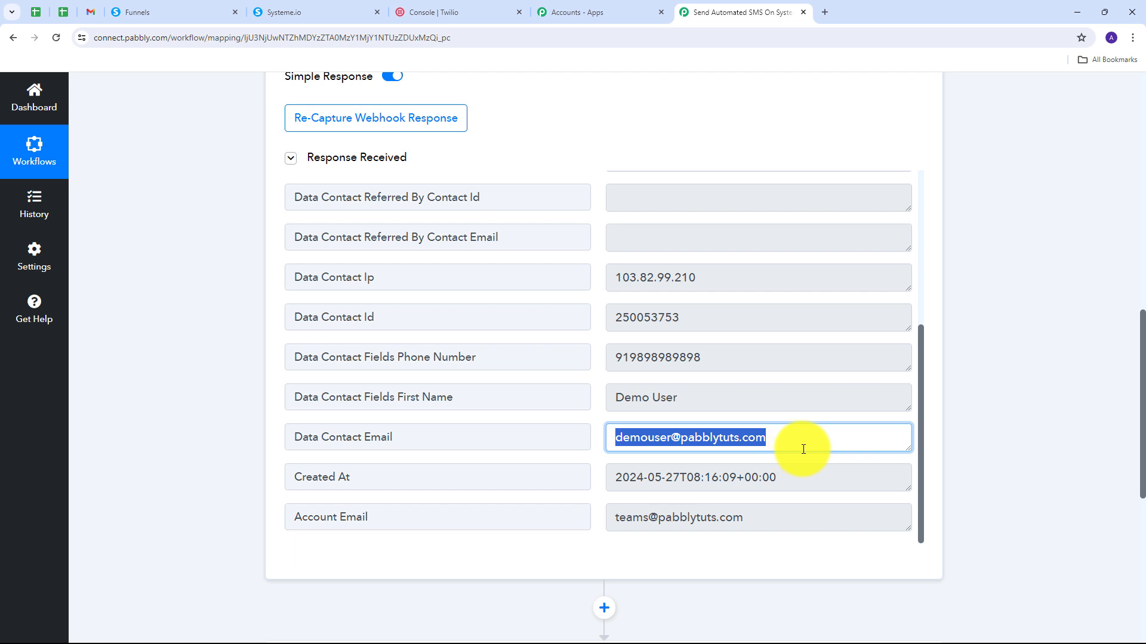
scroll(486, 455, "down", 2)
left_click(660, 358)
double_click(660, 358)
left_click(597, 357)
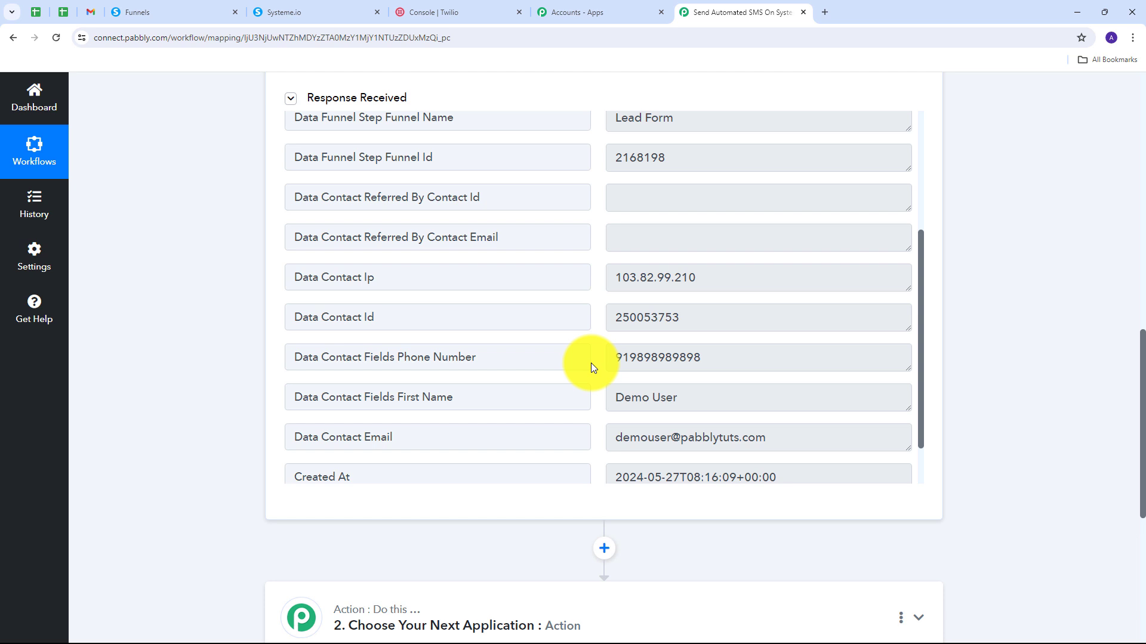
scroll(591, 363, "down", 1)
scroll(600, 357, "up", 1)
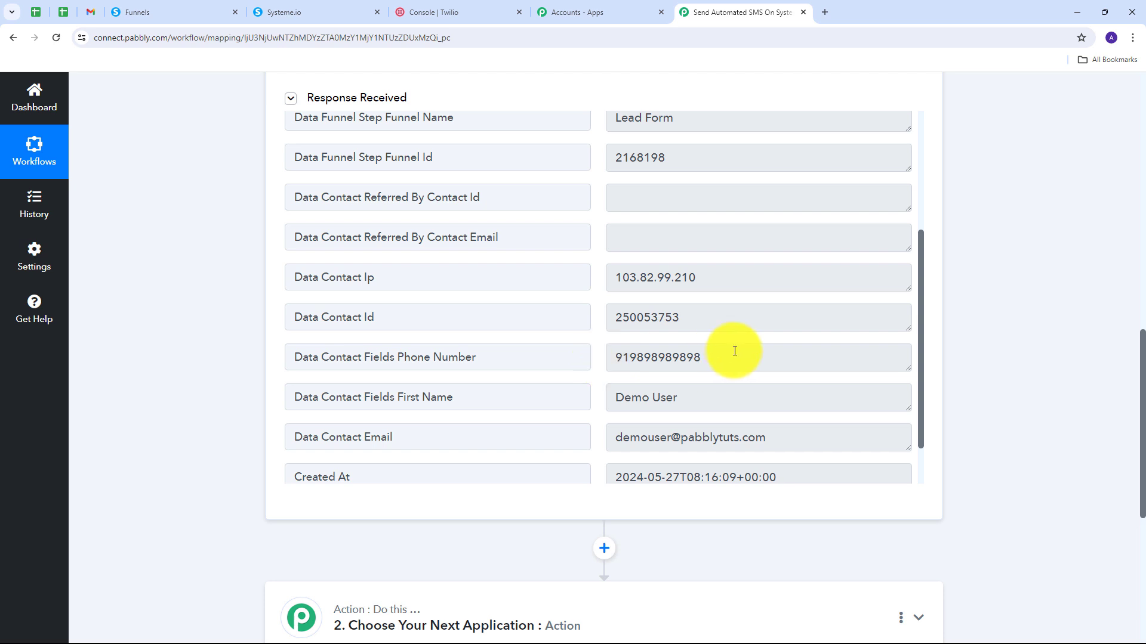
left_click(659, 358)
double_click(659, 358)
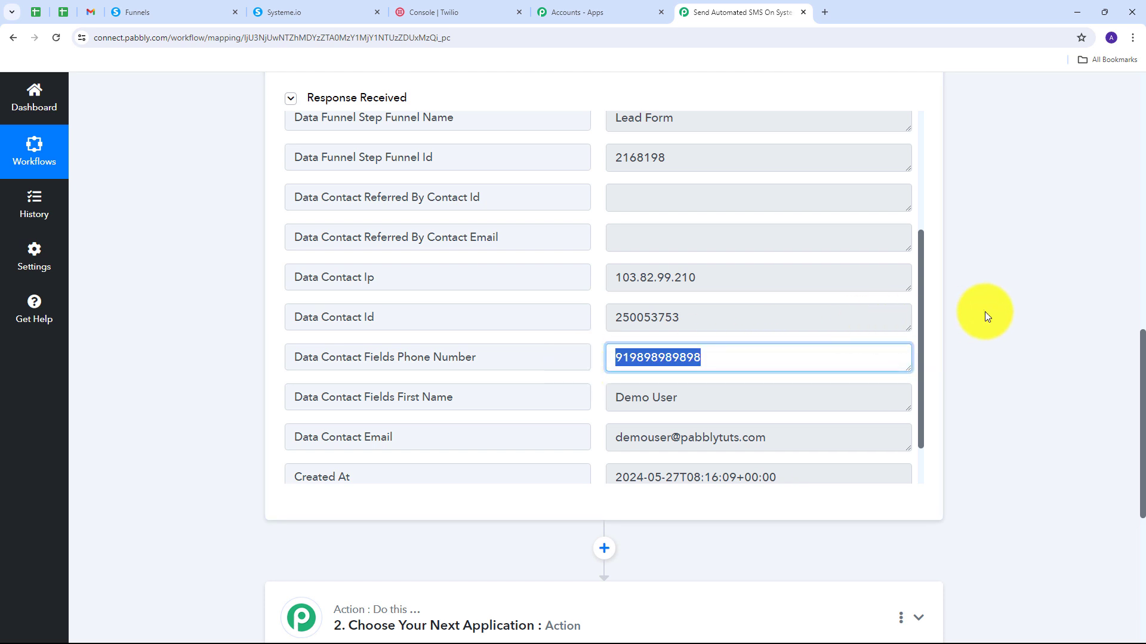
- Set the workflow's action application to Twilio with the action event Send SMS Message
scroll(984, 311, "down", 4)
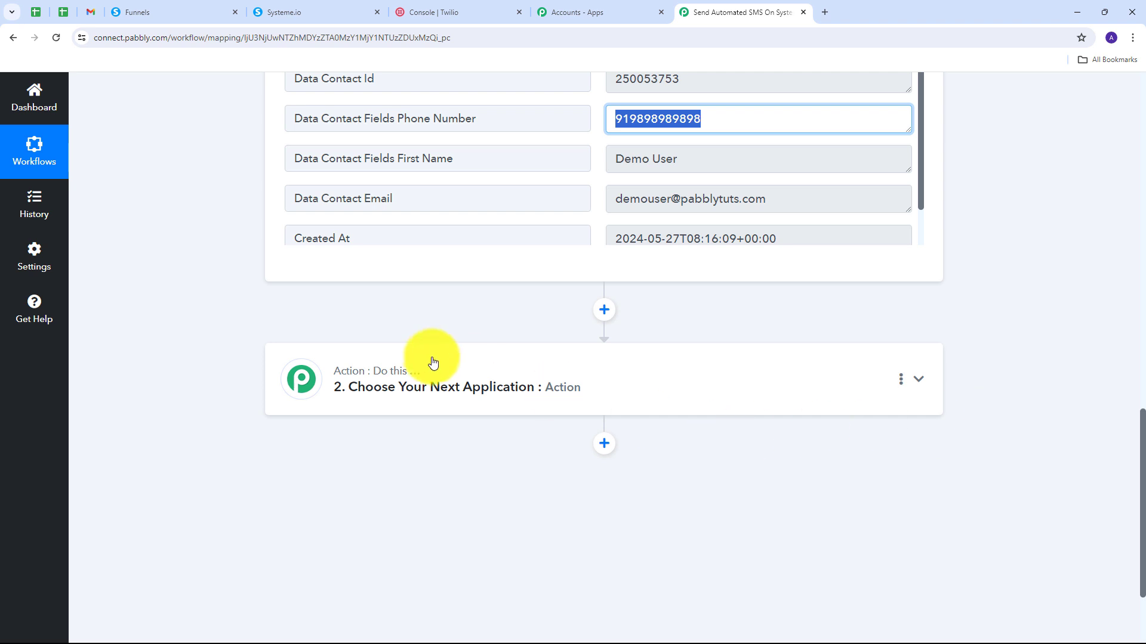
left_click(920, 385)
left_click(920, 385)
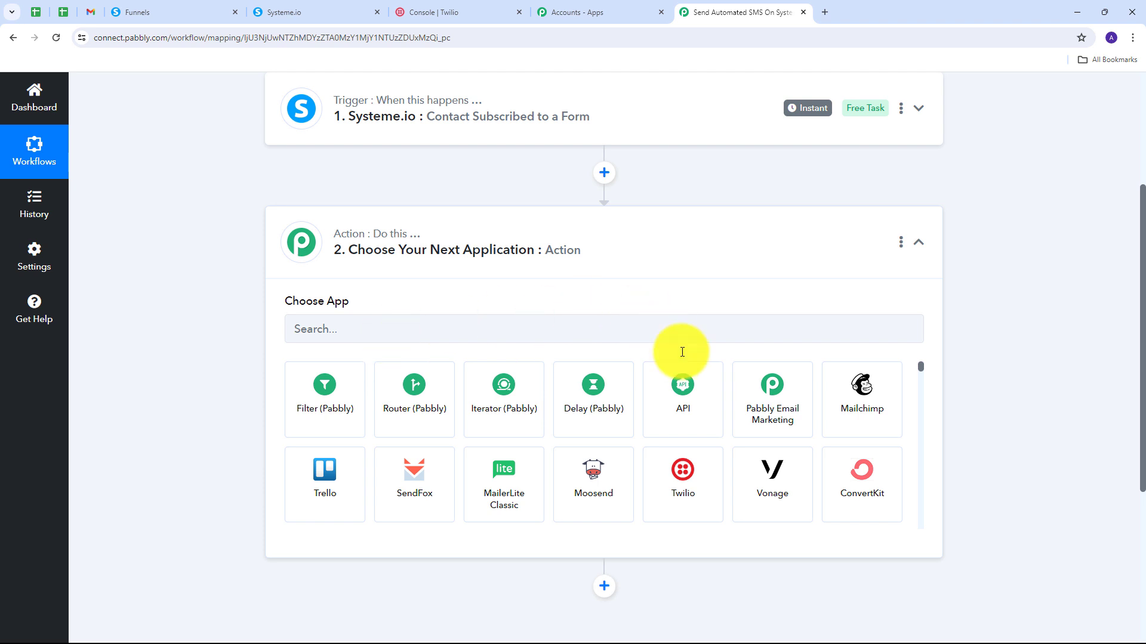
left_click(684, 485)
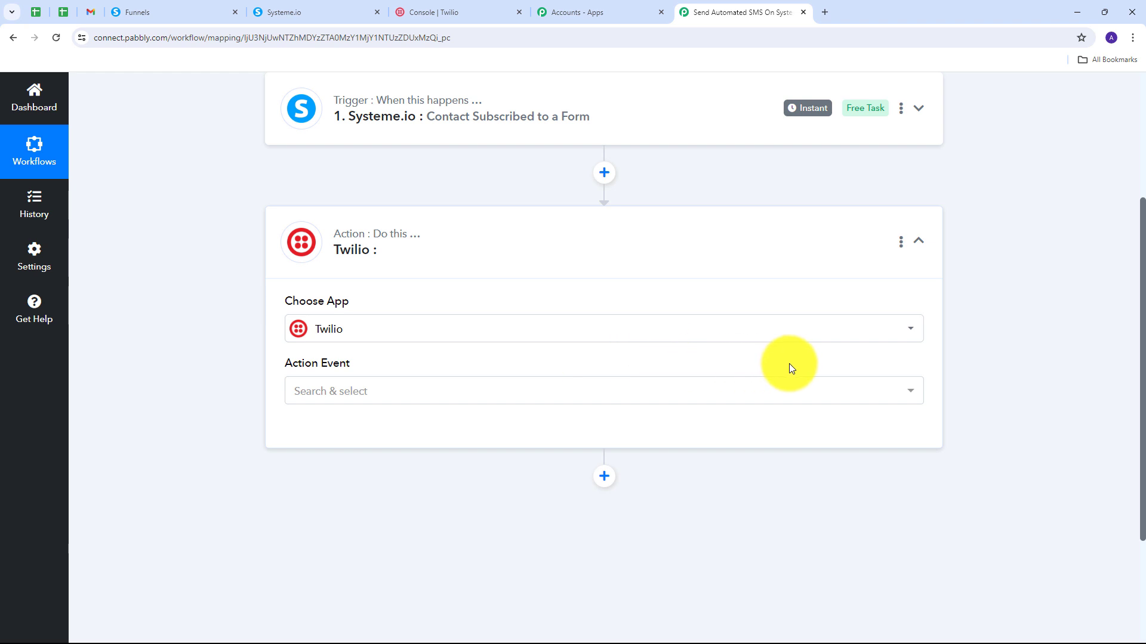
left_click(630, 390)
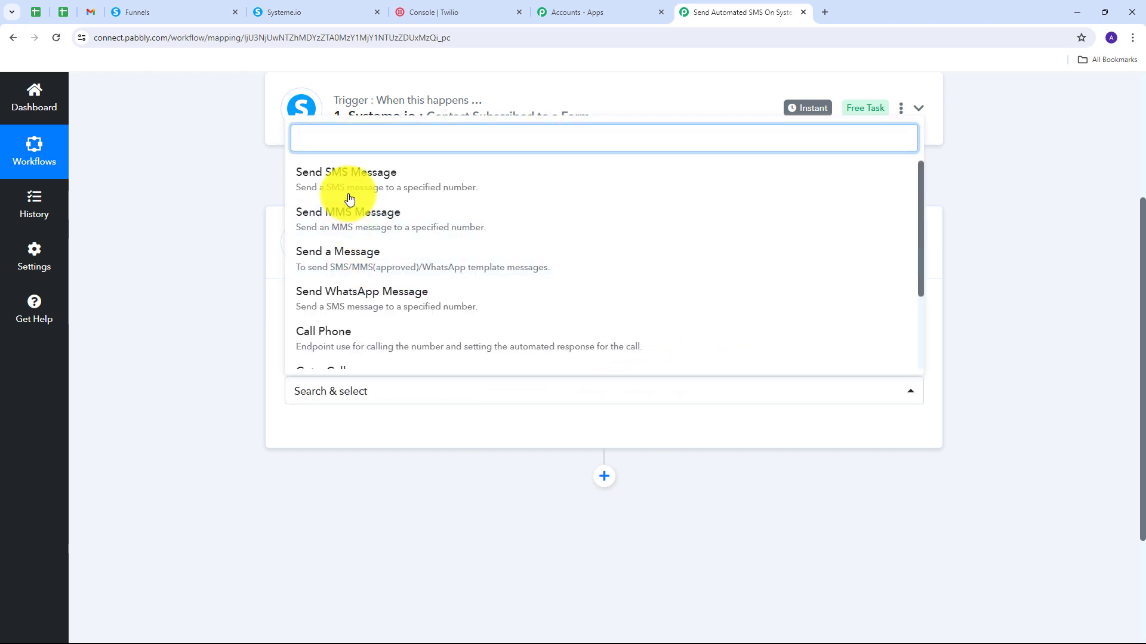
left_click(388, 188)
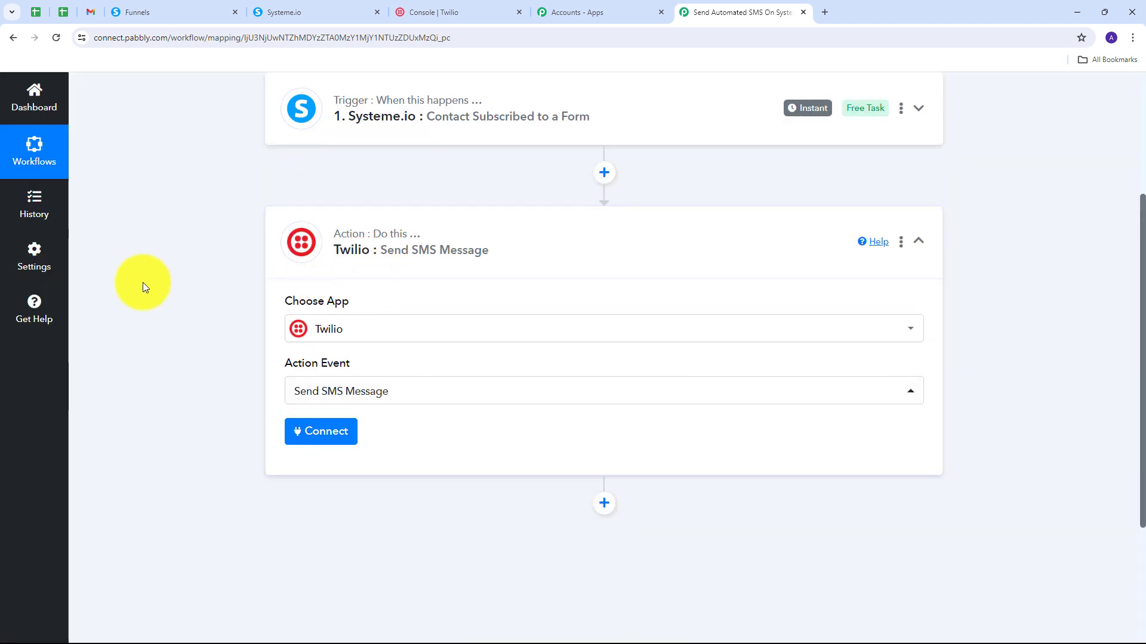
- Add and save a new Twilio connection using the Account SID and Authorization Token from the Twilio console
left_click(317, 436)
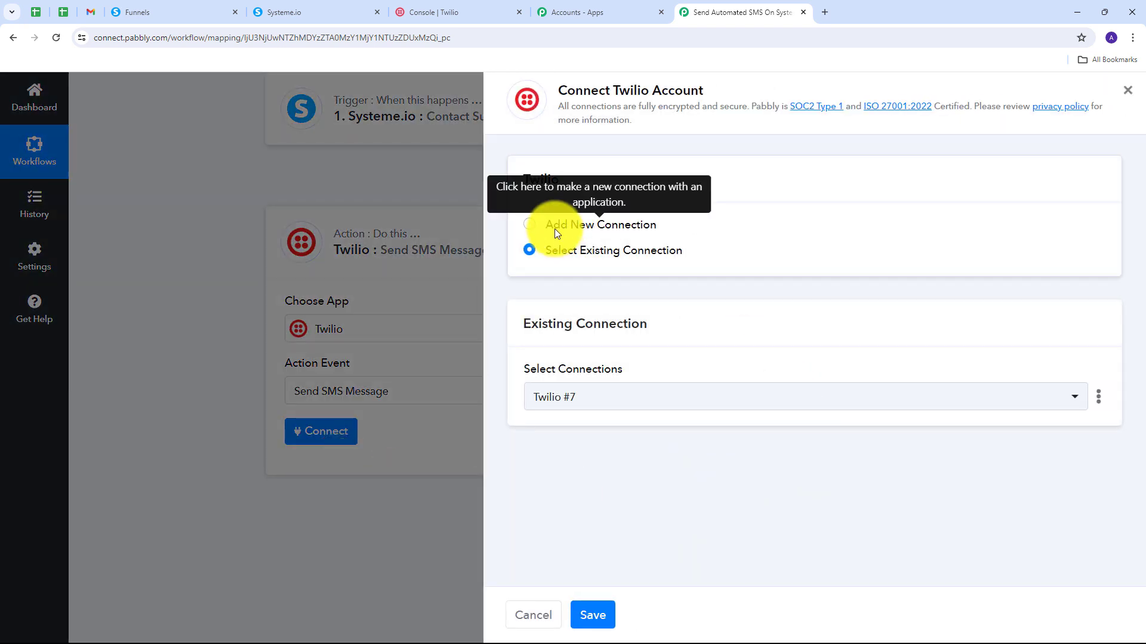
left_click(555, 228)
scroll(690, 321, "down", 2)
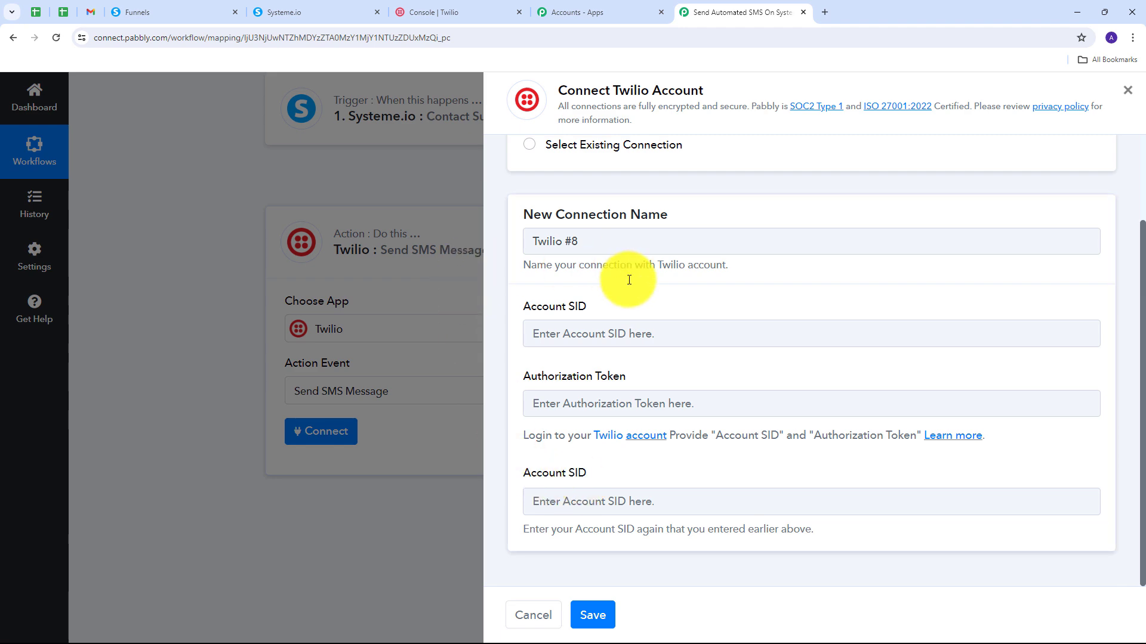
left_click(447, 11)
scroll(502, 278, "down", 3)
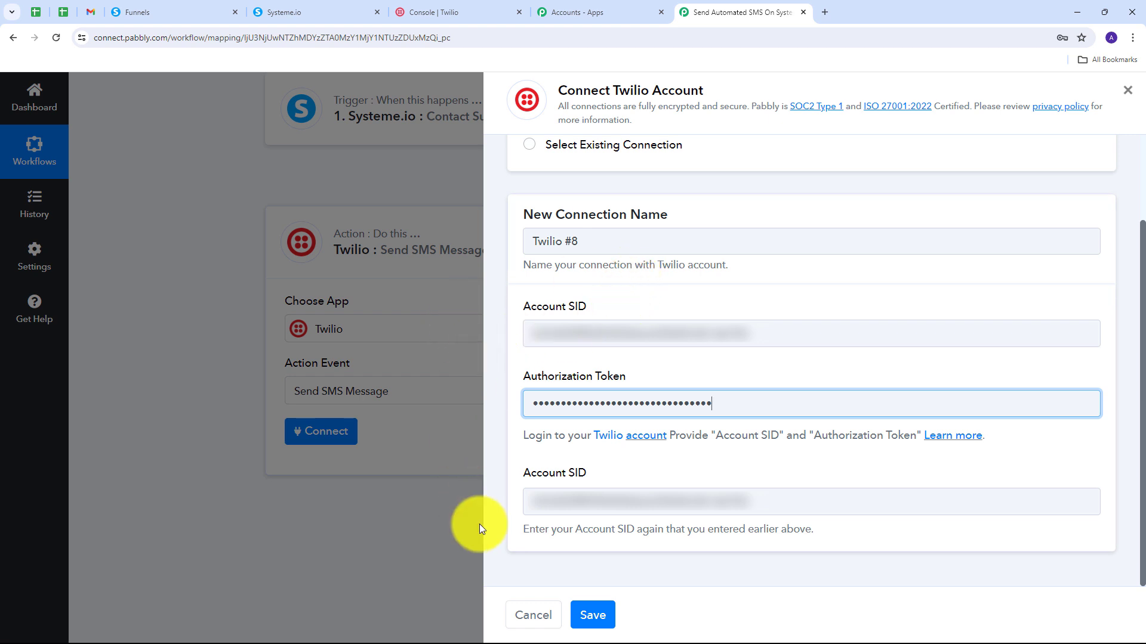
left_click(596, 615)
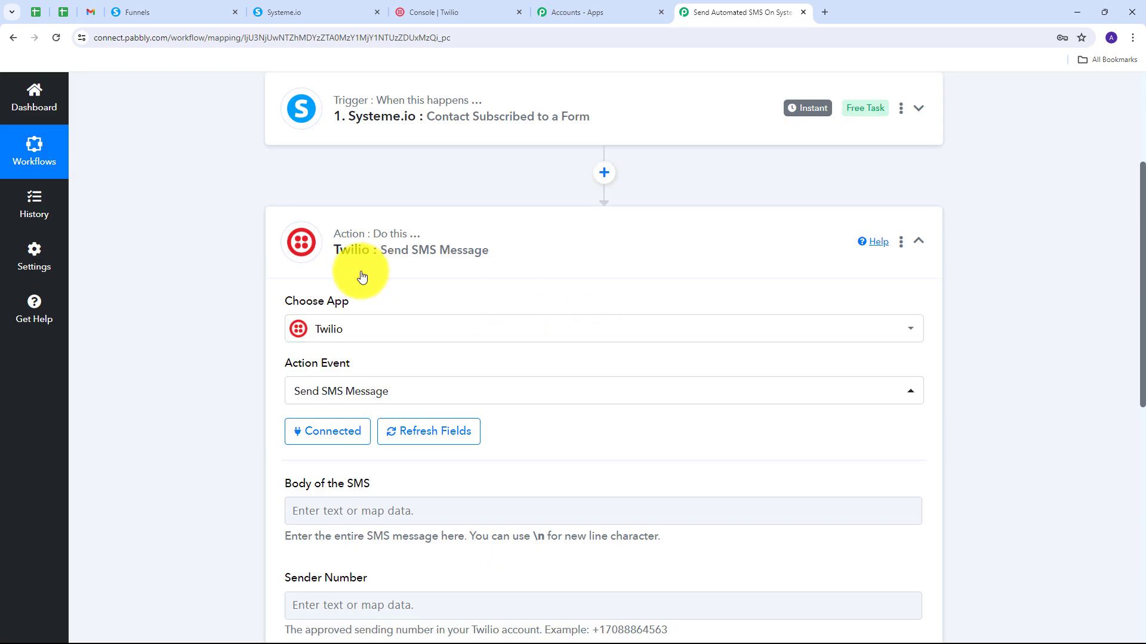
scroll(549, 288, "down", 4)
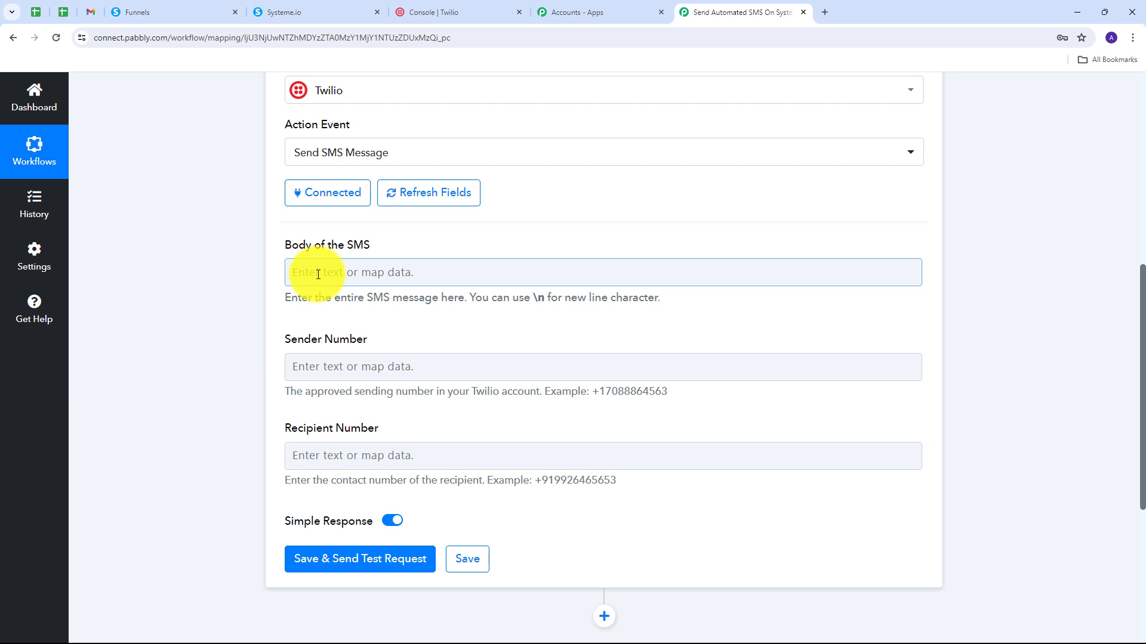
- Write the SMS body beginning "Hello , \nThank you for subscribing with us!" and map the contact's First Name field after "Hello"
type("Hello , \\nThank you for subscribing with us! We're excited to have you on board. Stay tuned for updates and exclusive content. If you have any questions, feel free to reply to this message. Welcome to the community!")
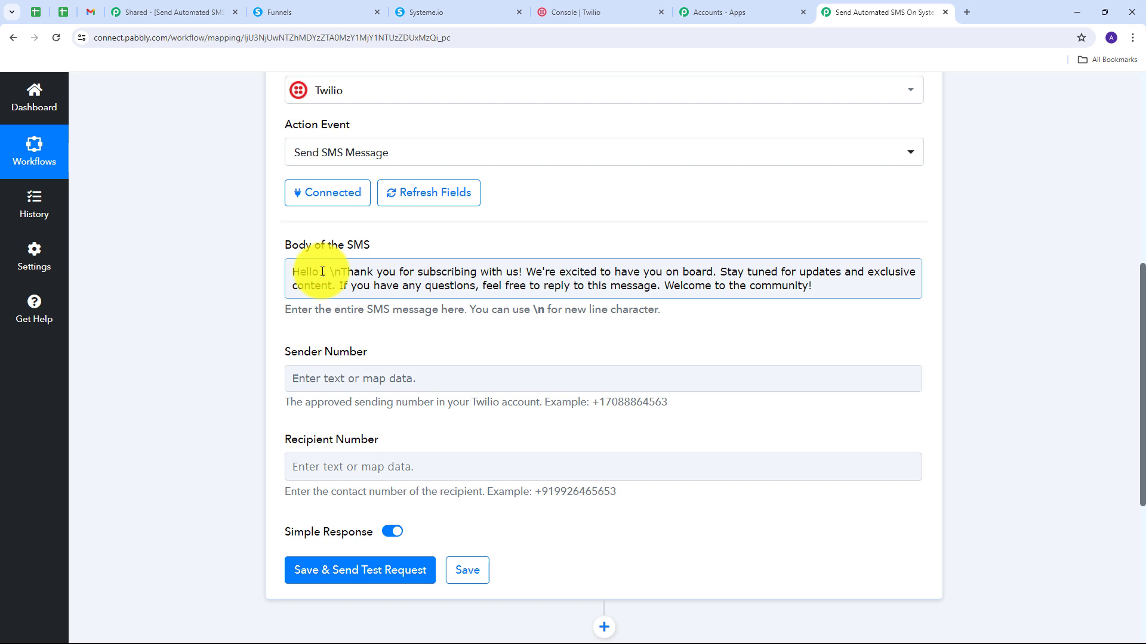
left_click(322, 272)
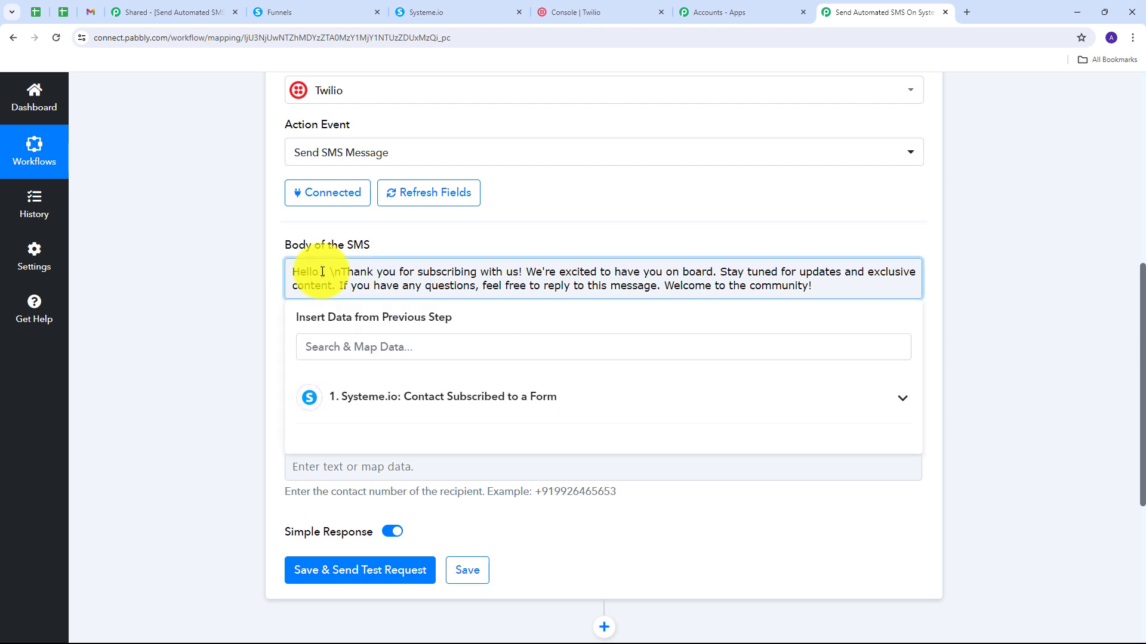
left_click(506, 406)
scroll(502, 450, "down", 4)
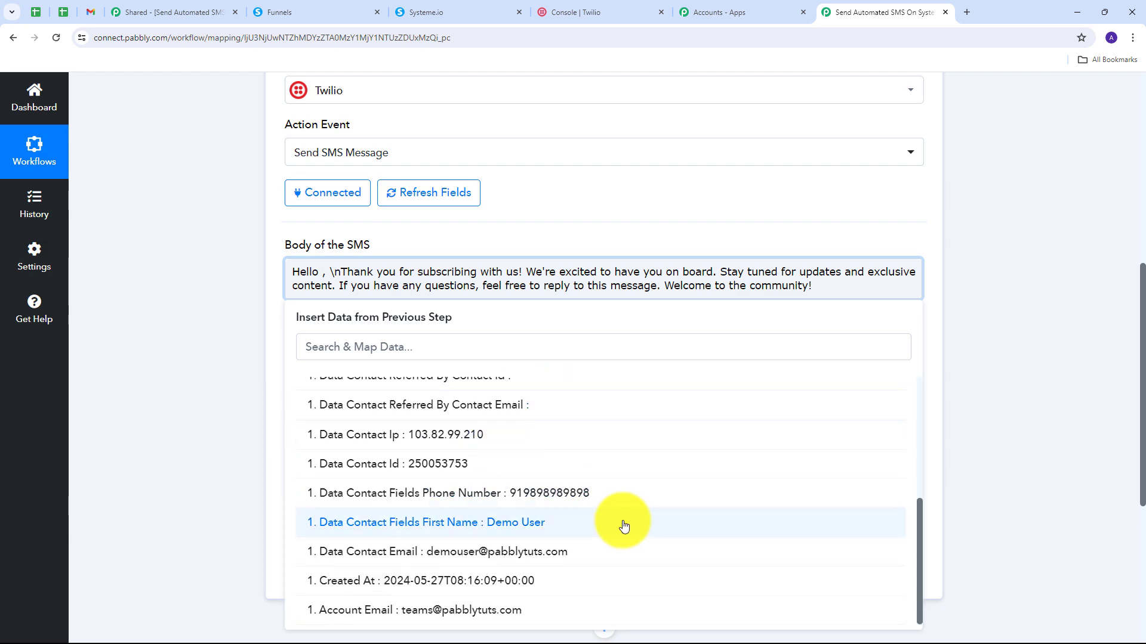
left_click(511, 528)
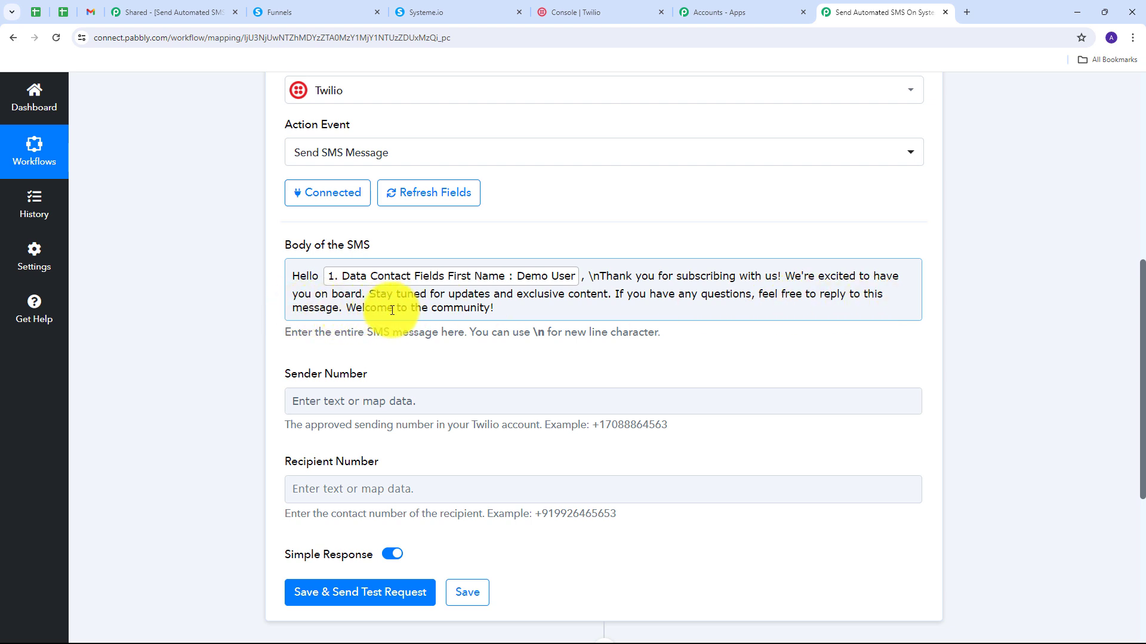
- Copy the Twilio phone number from the Twilio console and paste it as the Sender Number in the Pabbly Connect action
scroll(382, 308, "down", 1)
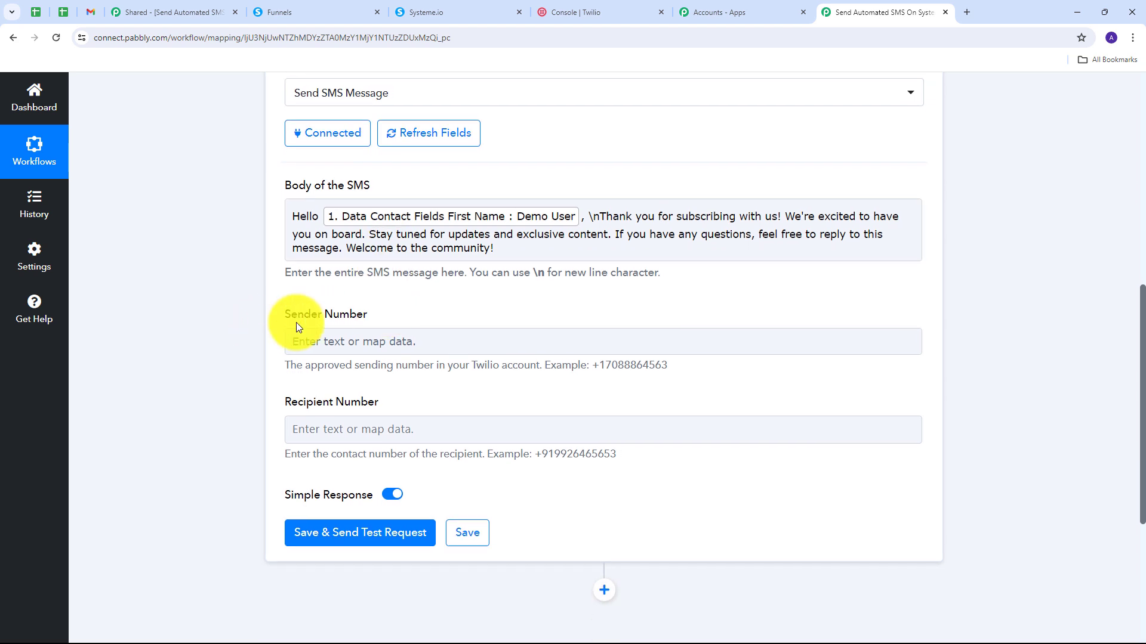
left_click(307, 338)
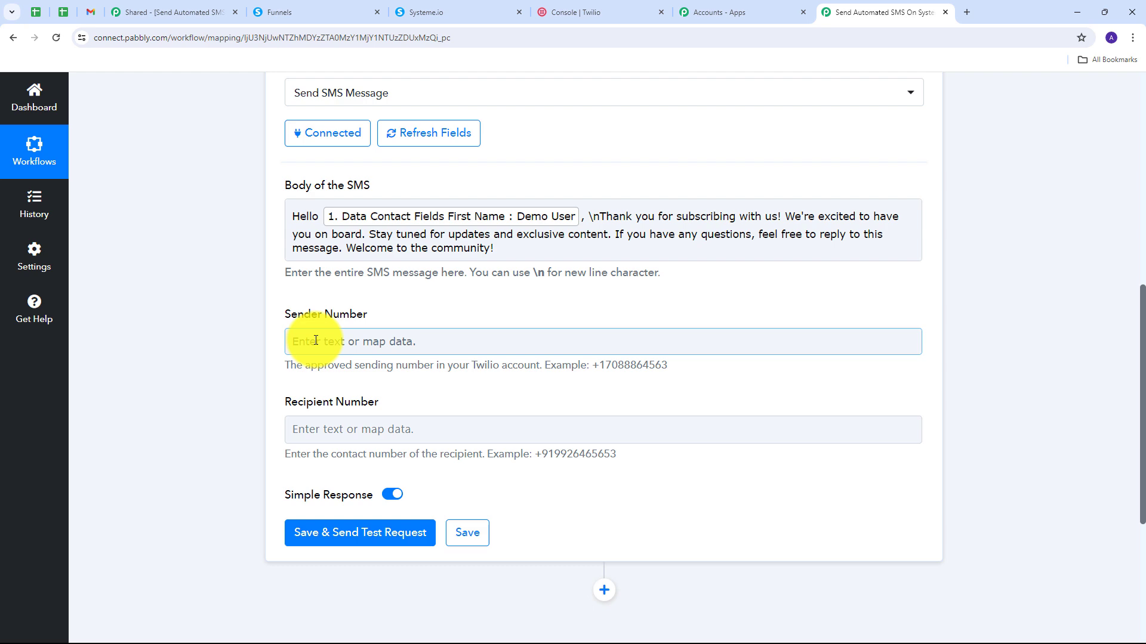
left_click(573, 11)
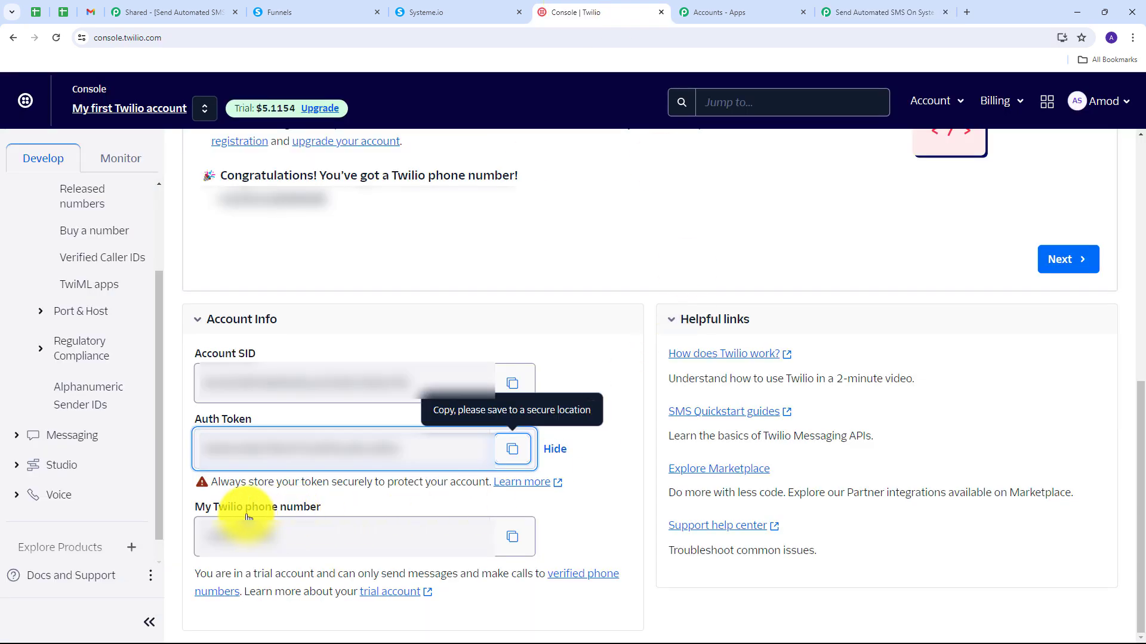
left_click(513, 537)
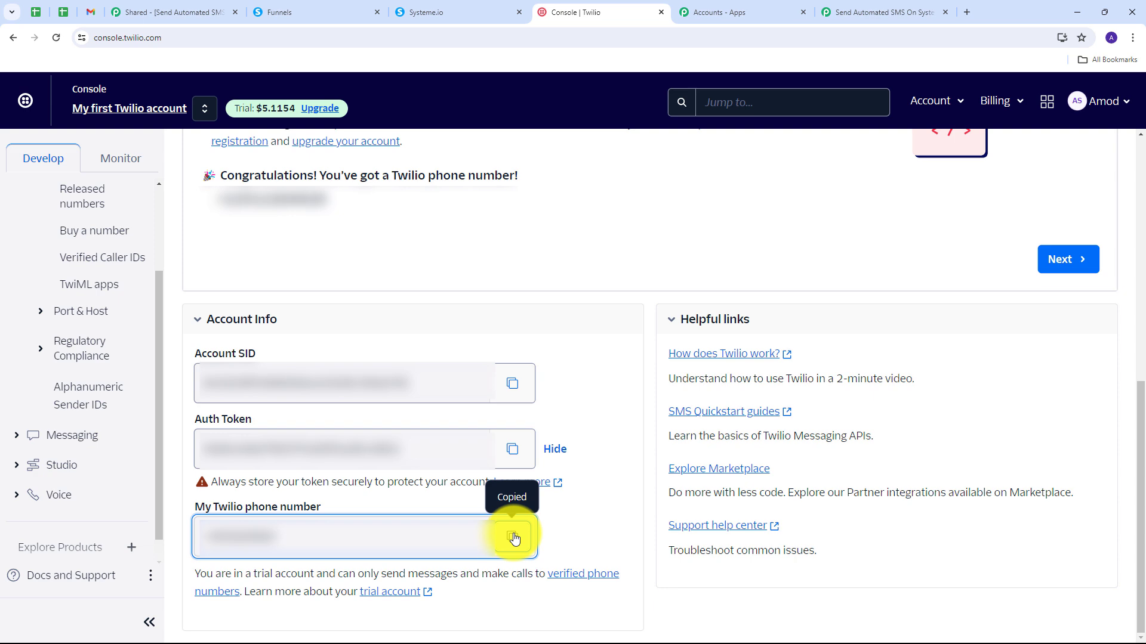
left_click(861, 13)
left_click(394, 341)
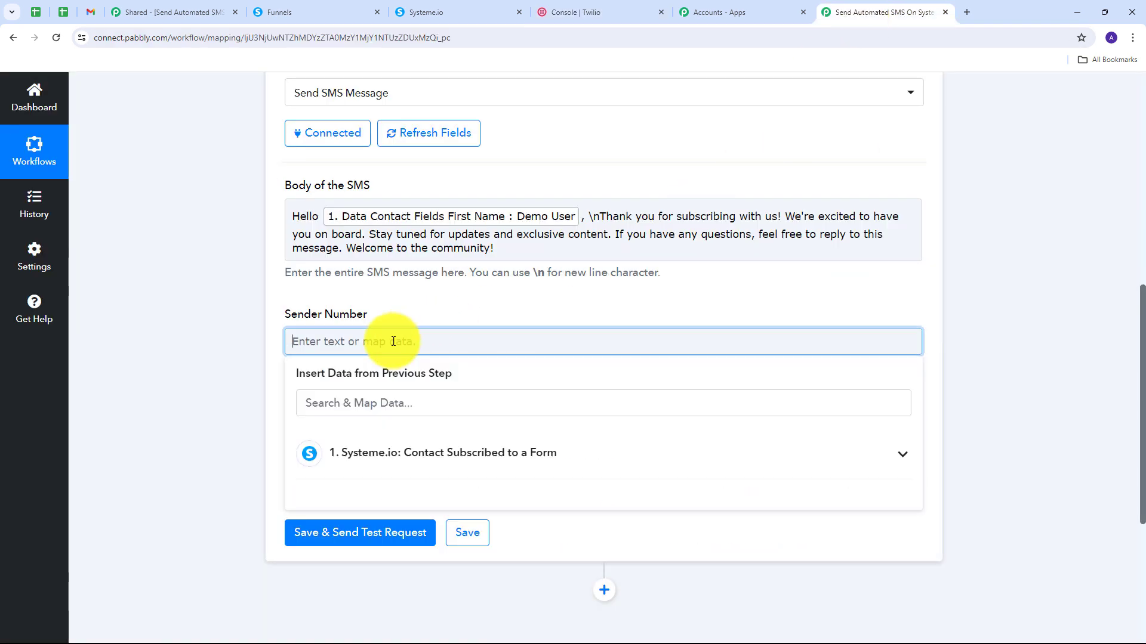
key("ctrl+v")
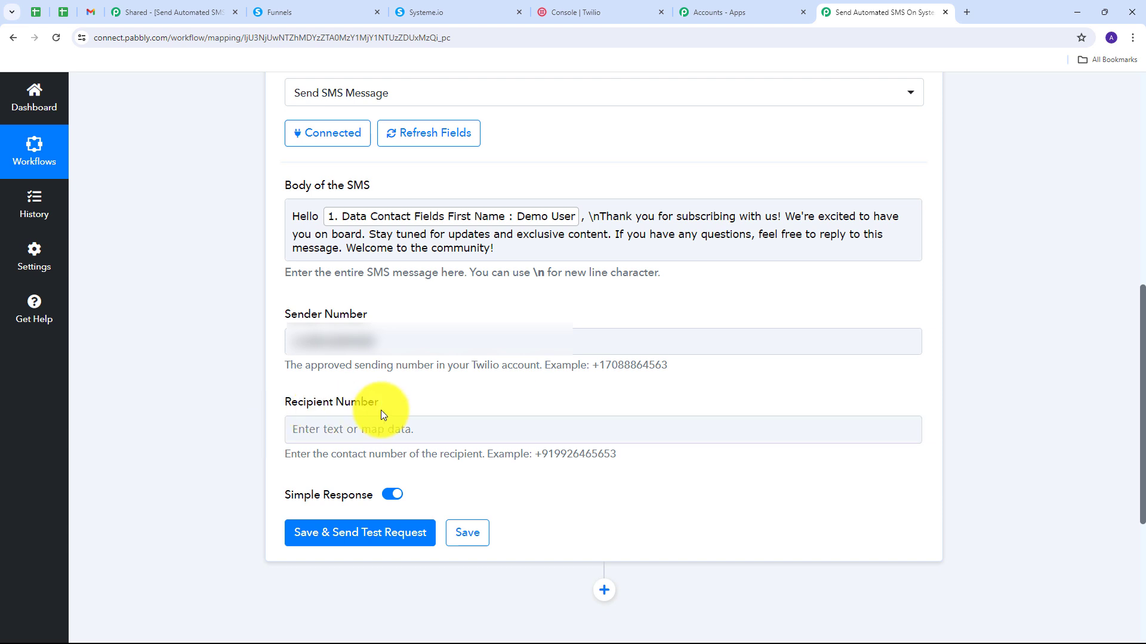
- Map the Recipient Number to the Data Contact Fields Phone Number from the Systeme.io form submission trigger
left_click(333, 430)
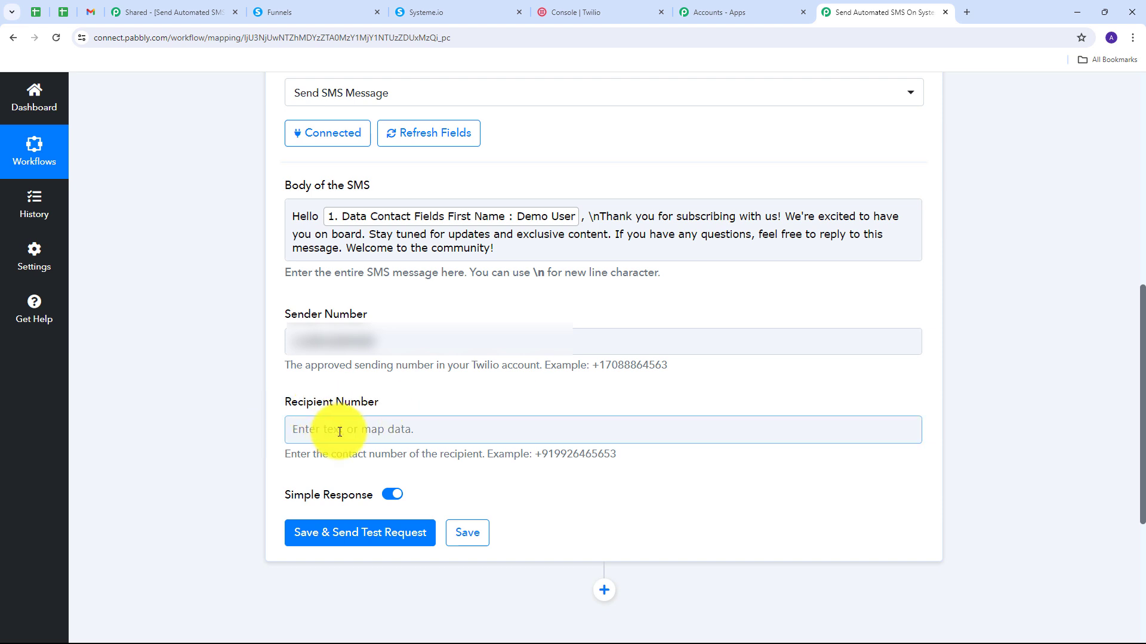
left_click(333, 430)
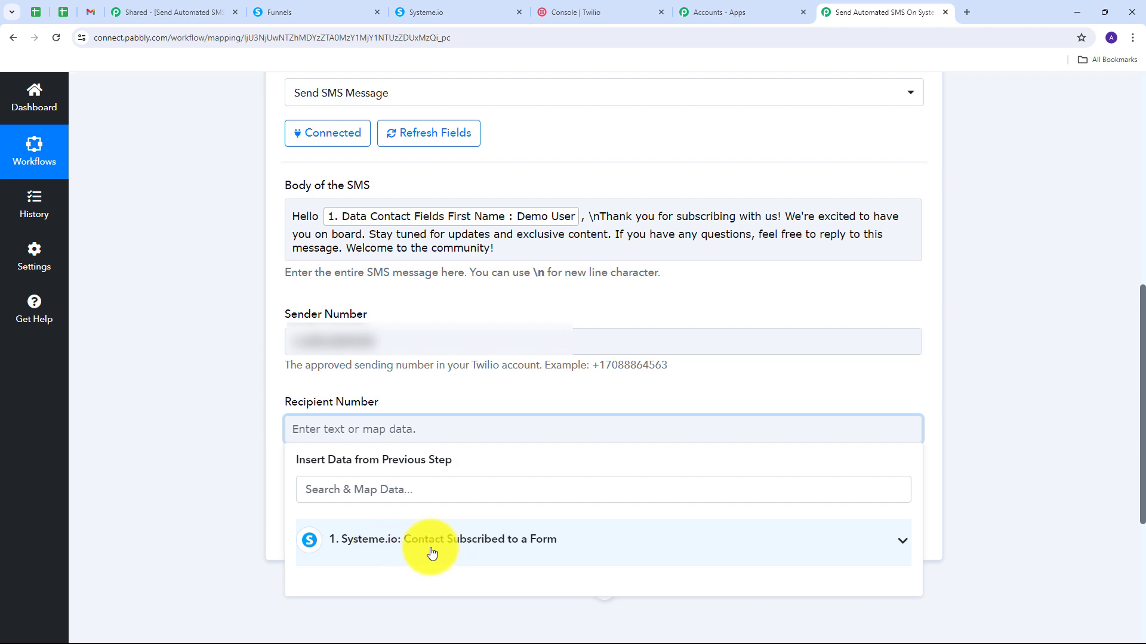
left_click(491, 543)
scroll(513, 490, "down", 4)
scroll(490, 461, "down", 2)
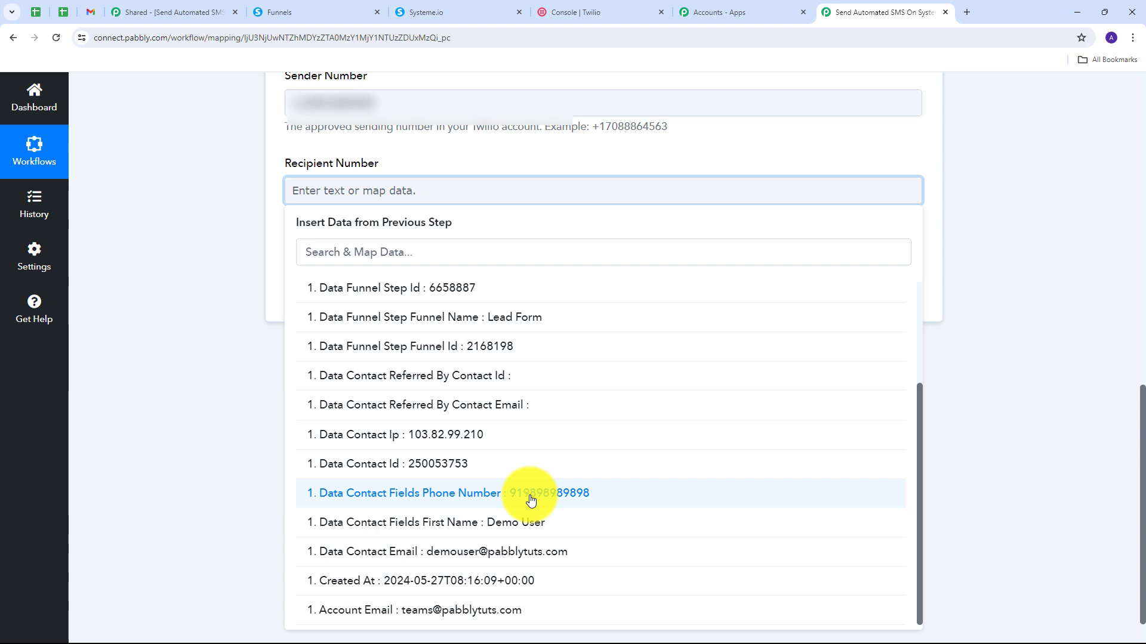
left_click(536, 499)
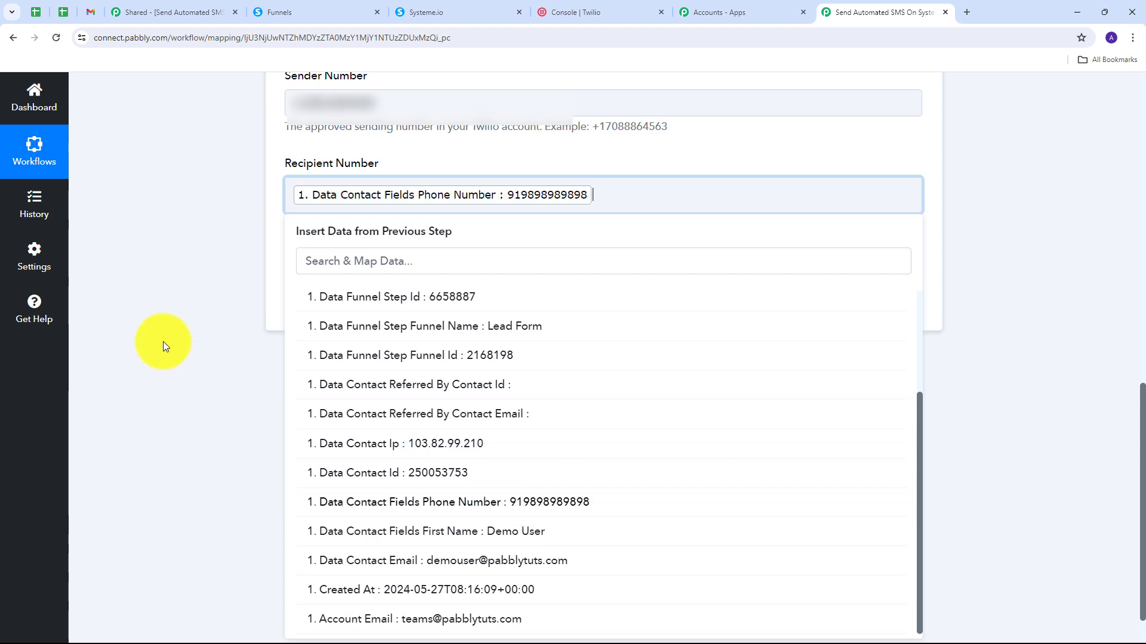
left_click(203, 311)
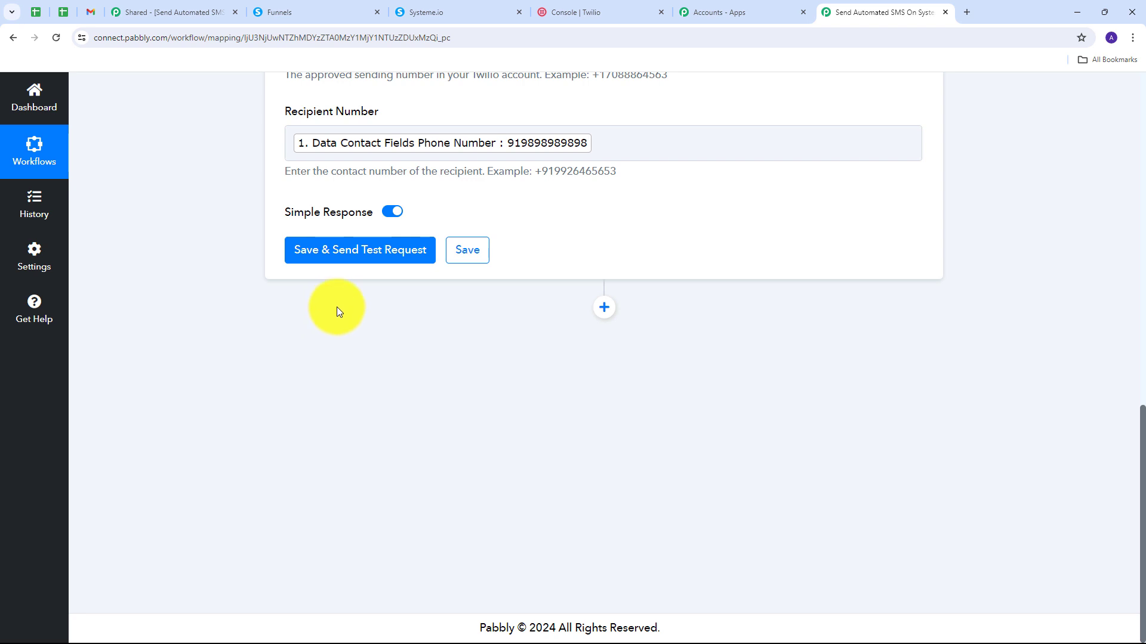
- Save the Twilio action with a test request and examine the message body in the received response
left_click(342, 256)
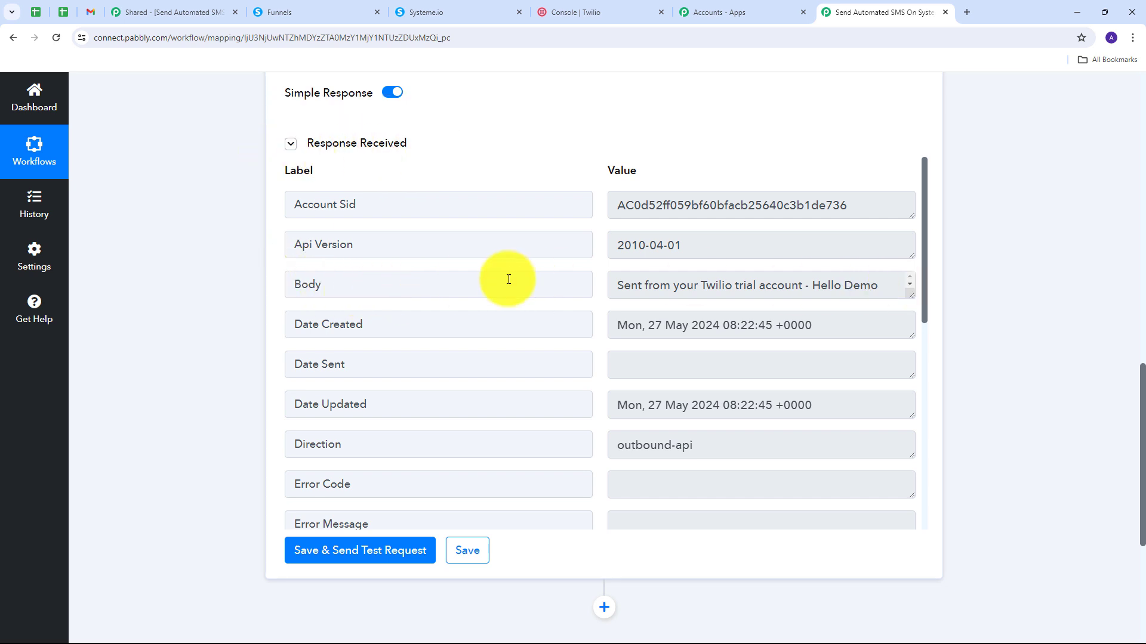
left_click(716, 286)
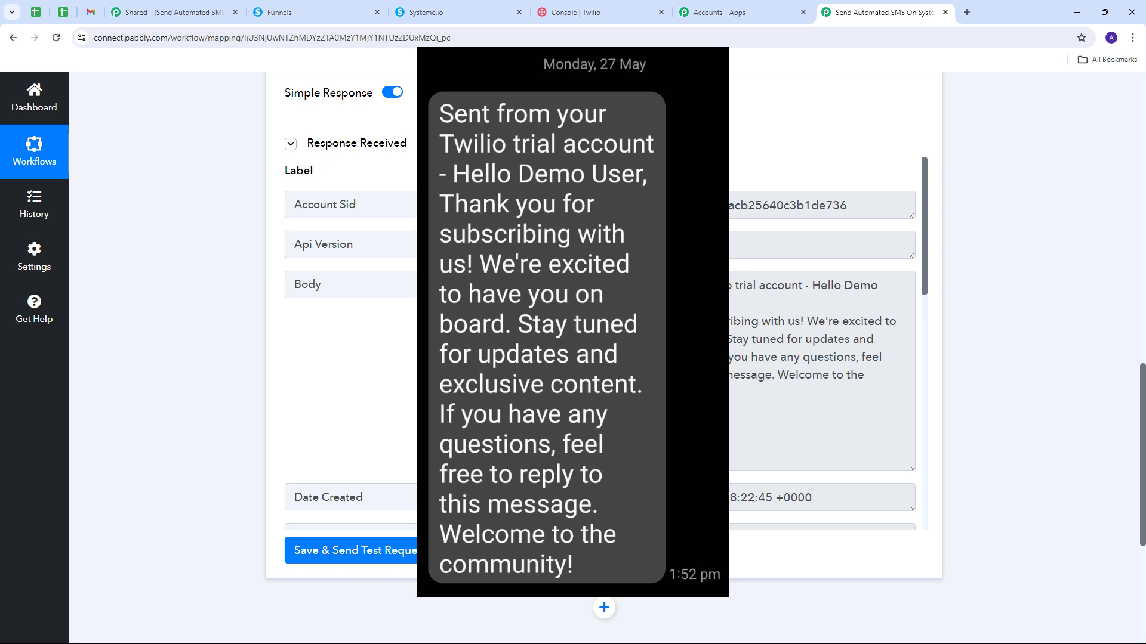
left_click(234, 12)
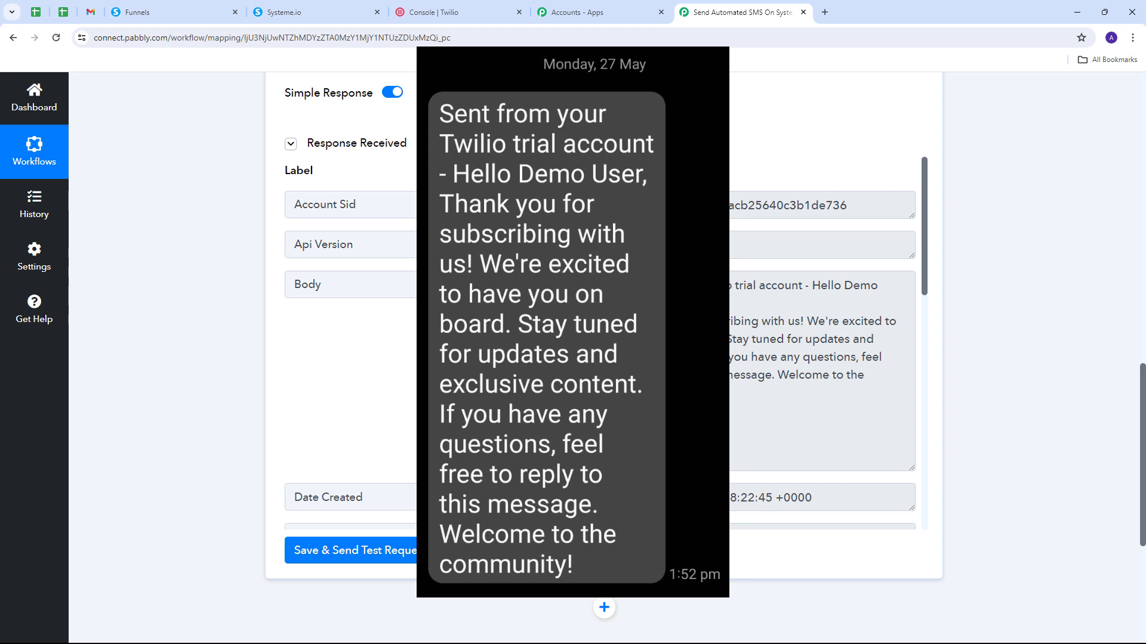
scroll(597, 358, "up", 5)
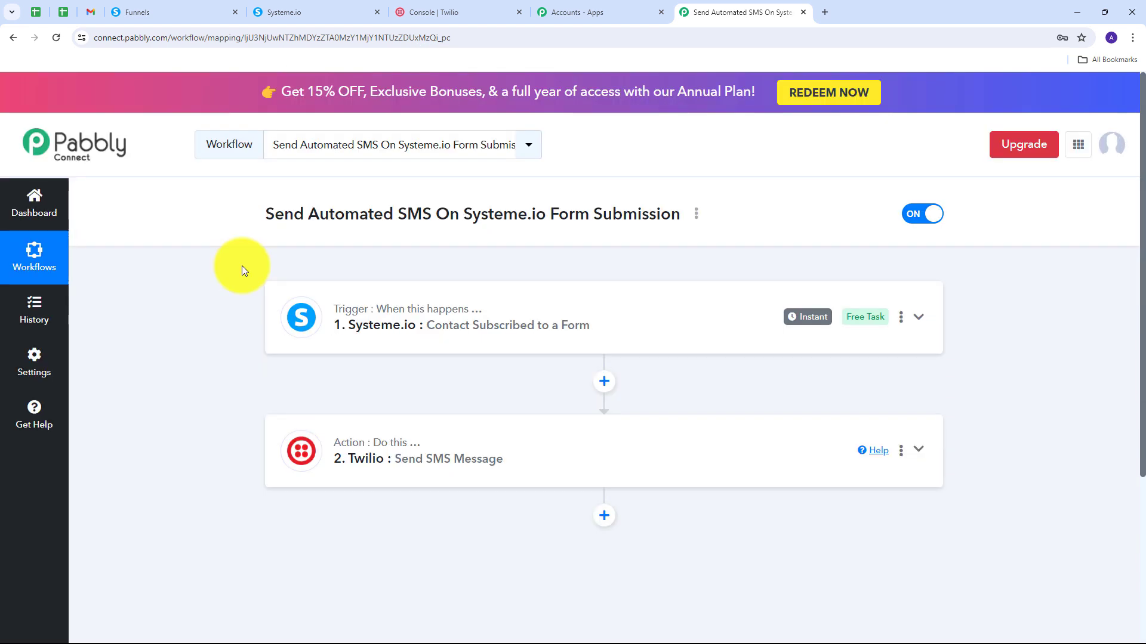